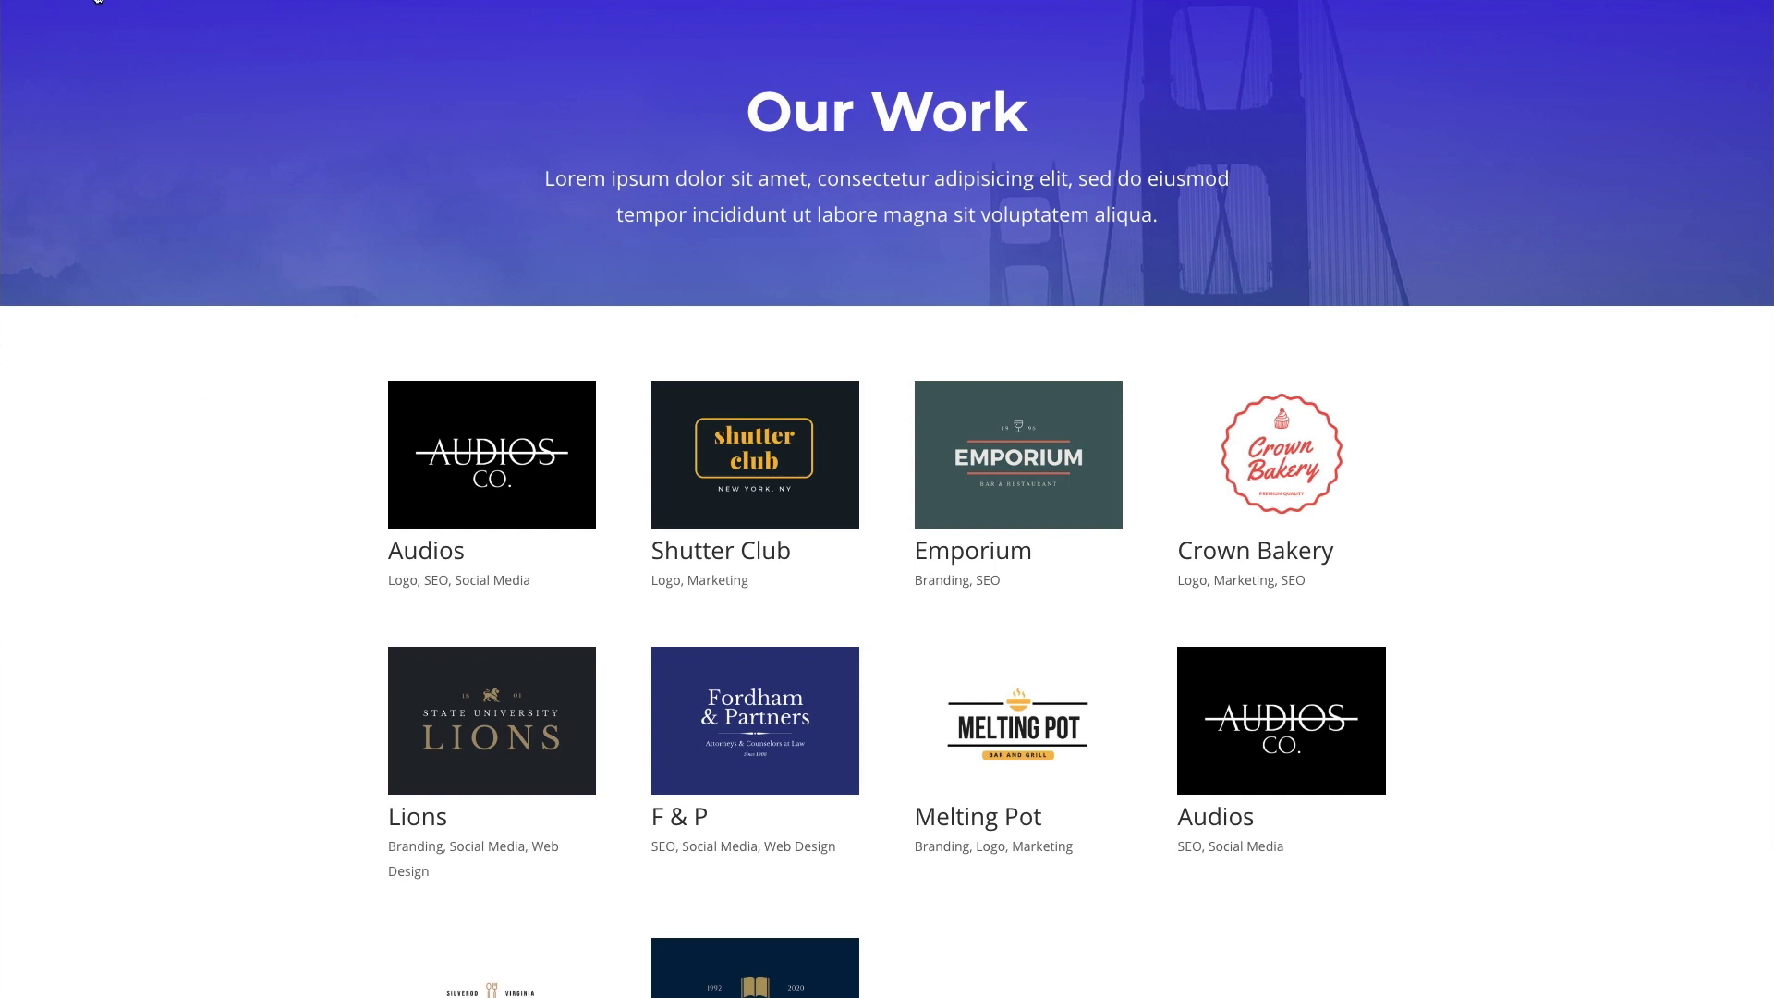
Bring up the site-name menu in the admin bar to reach the Dashboard
mouse_move(96, 0)
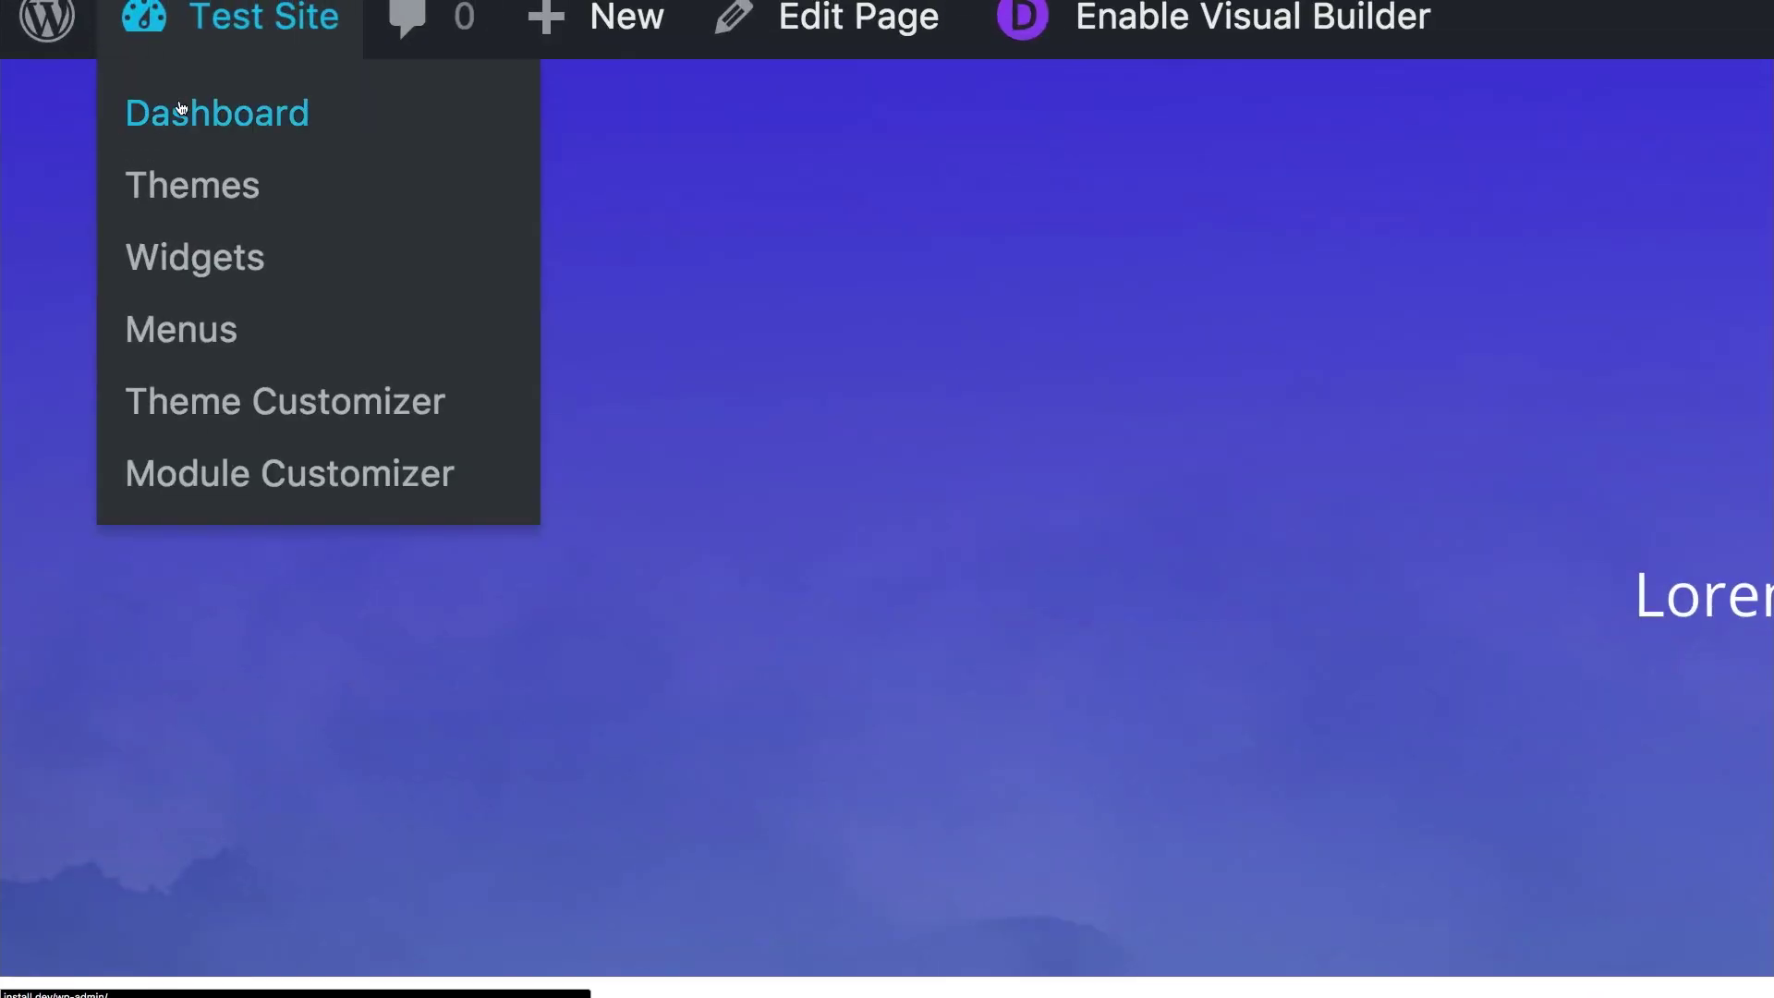
left_click(73, 19)
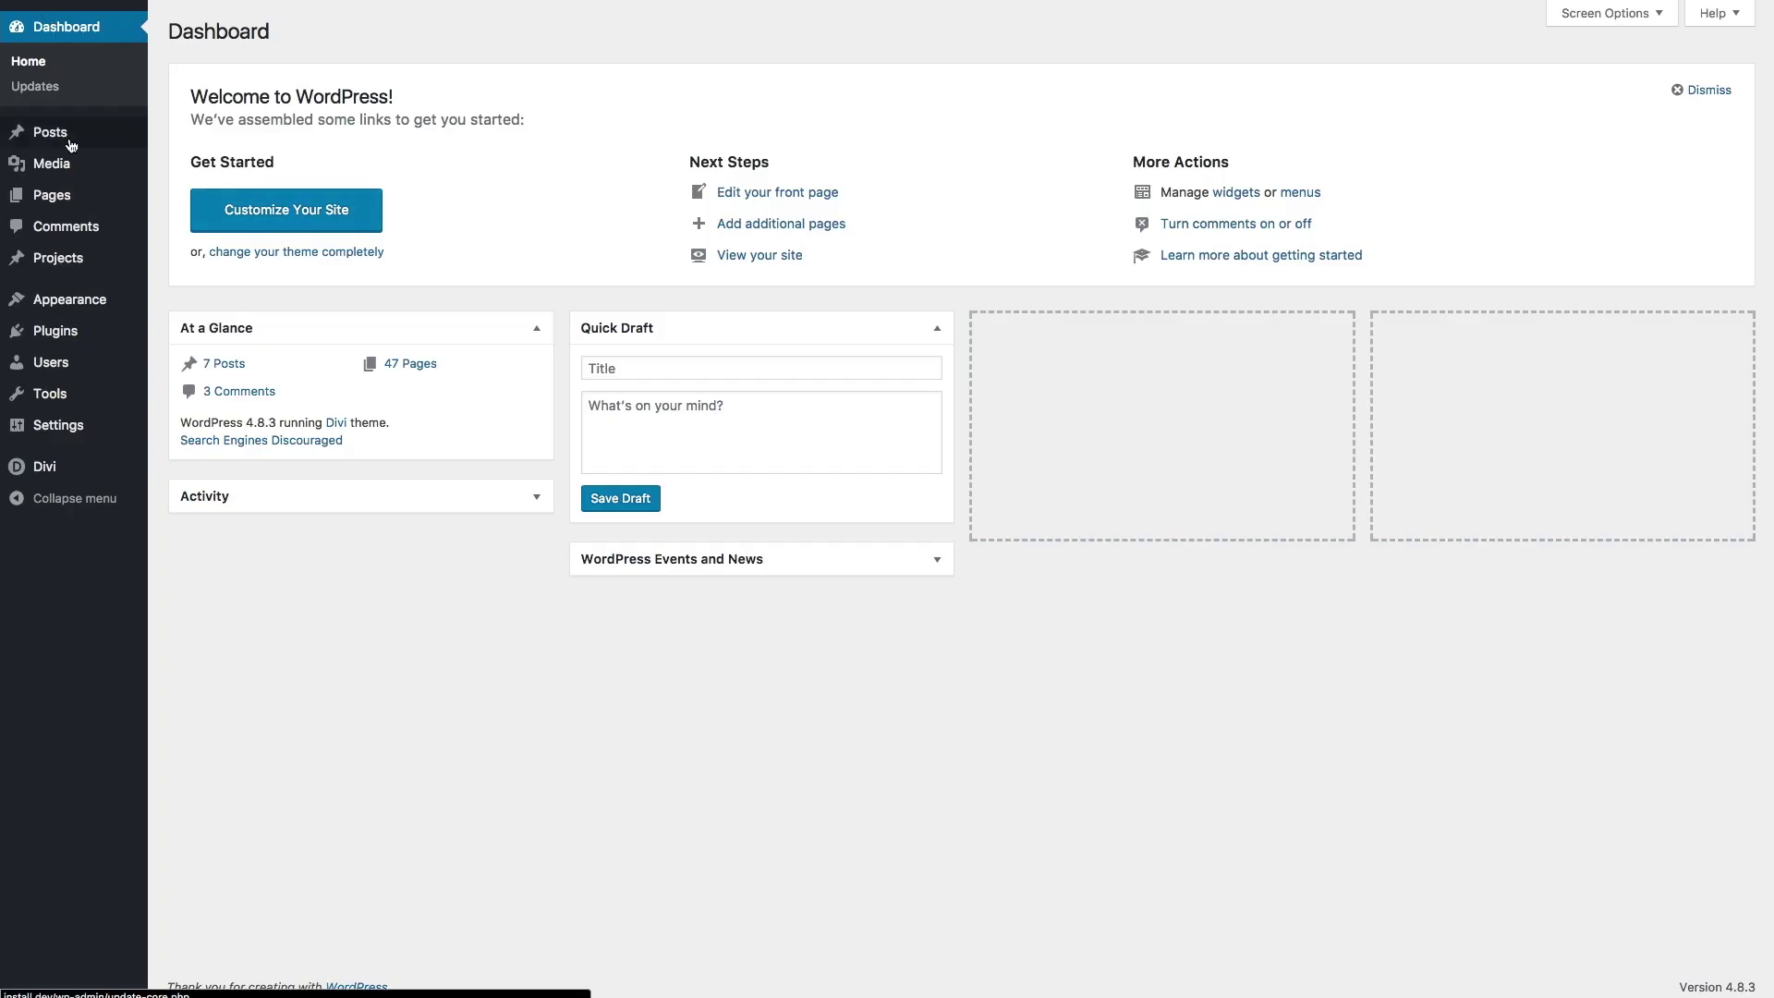
mouse_move(94, 150)
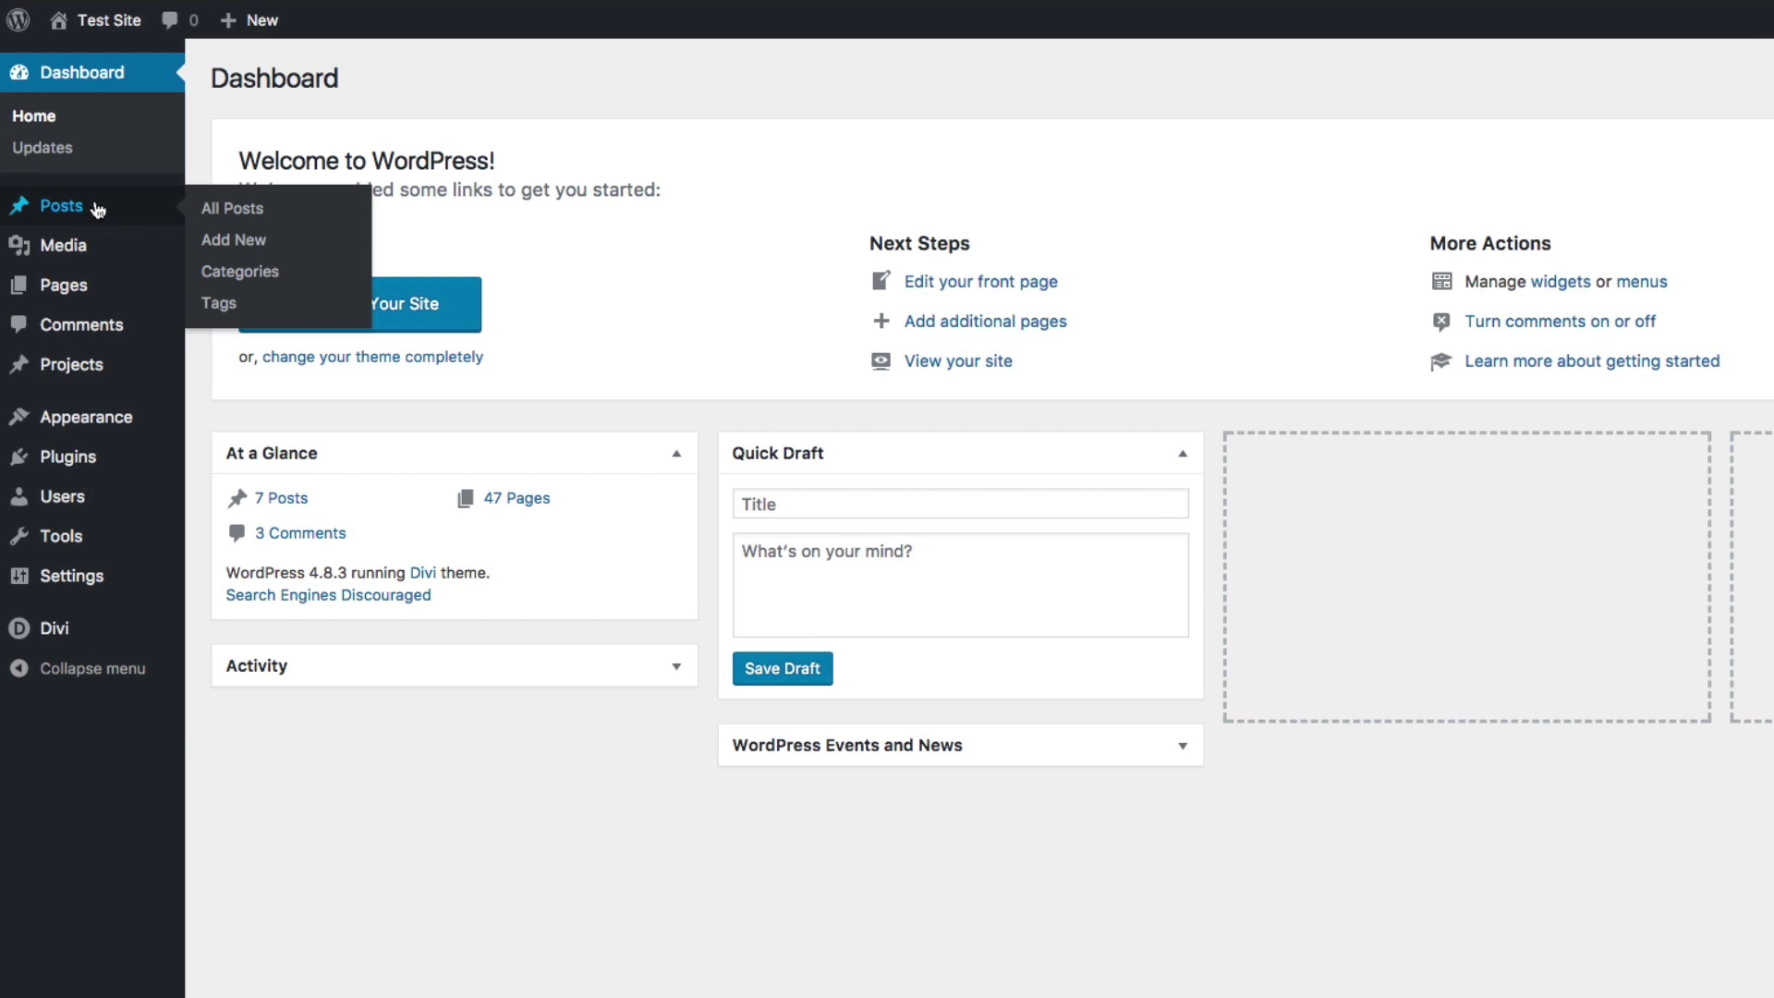
mouse_move(76, 371)
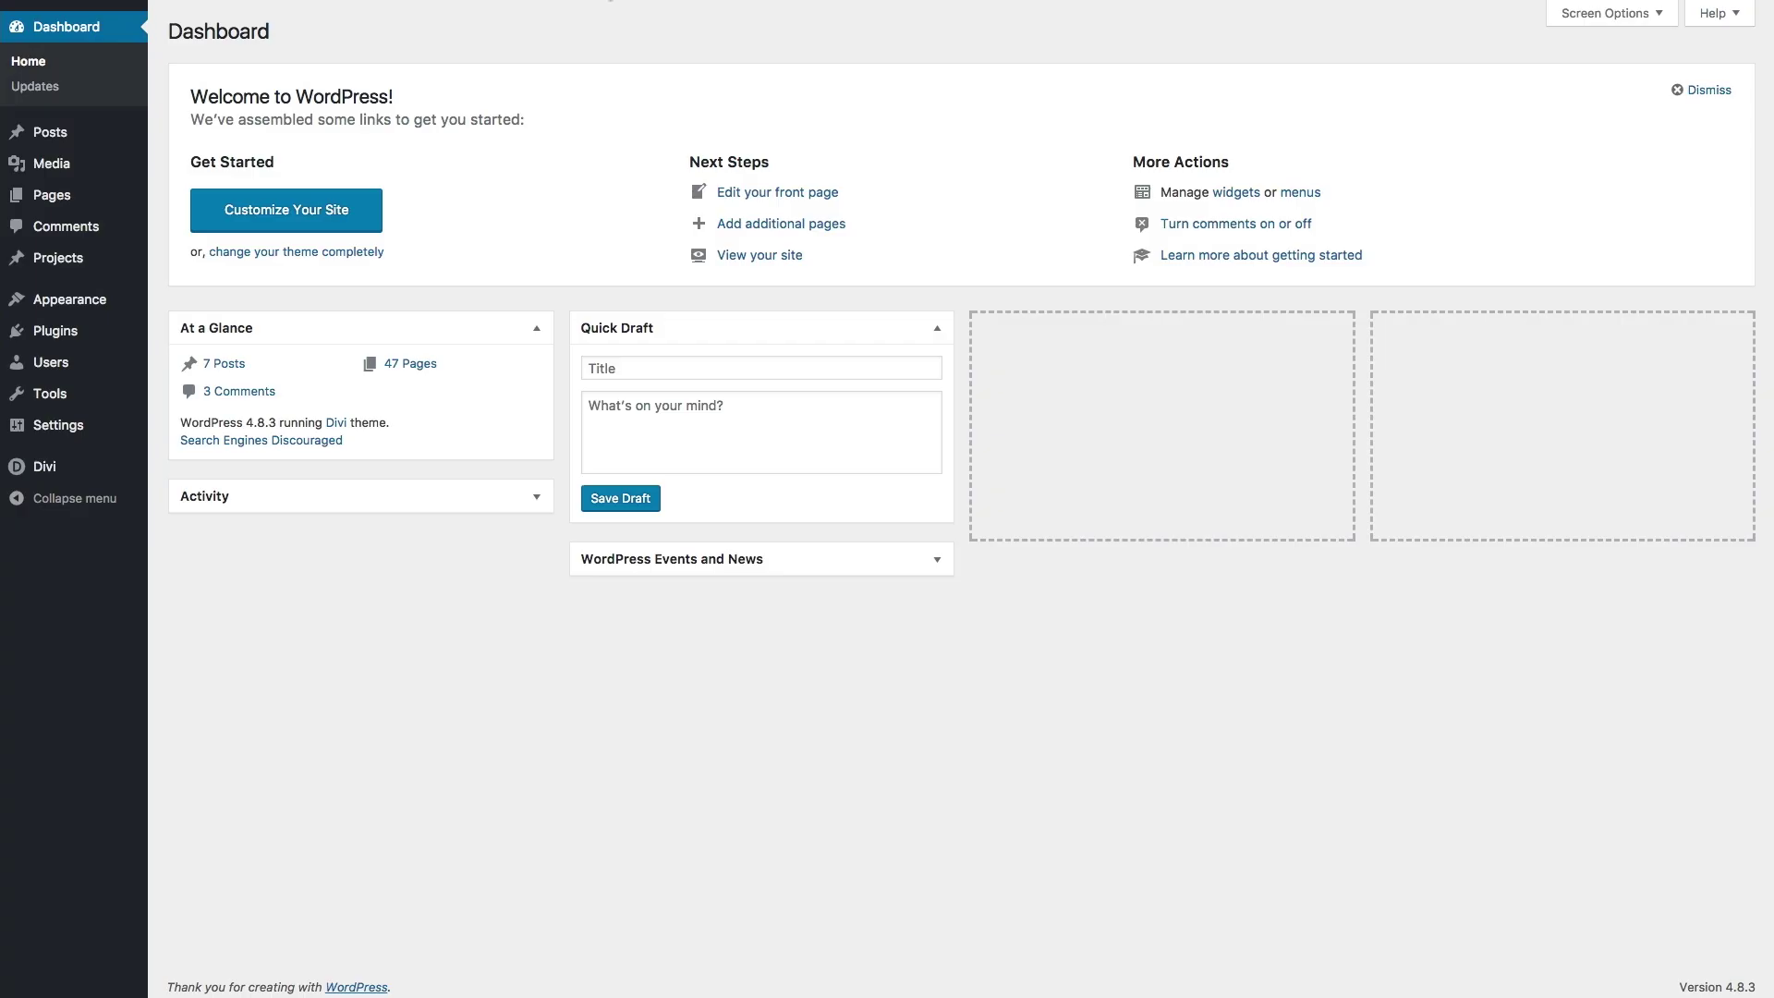
mouse_move(76, 259)
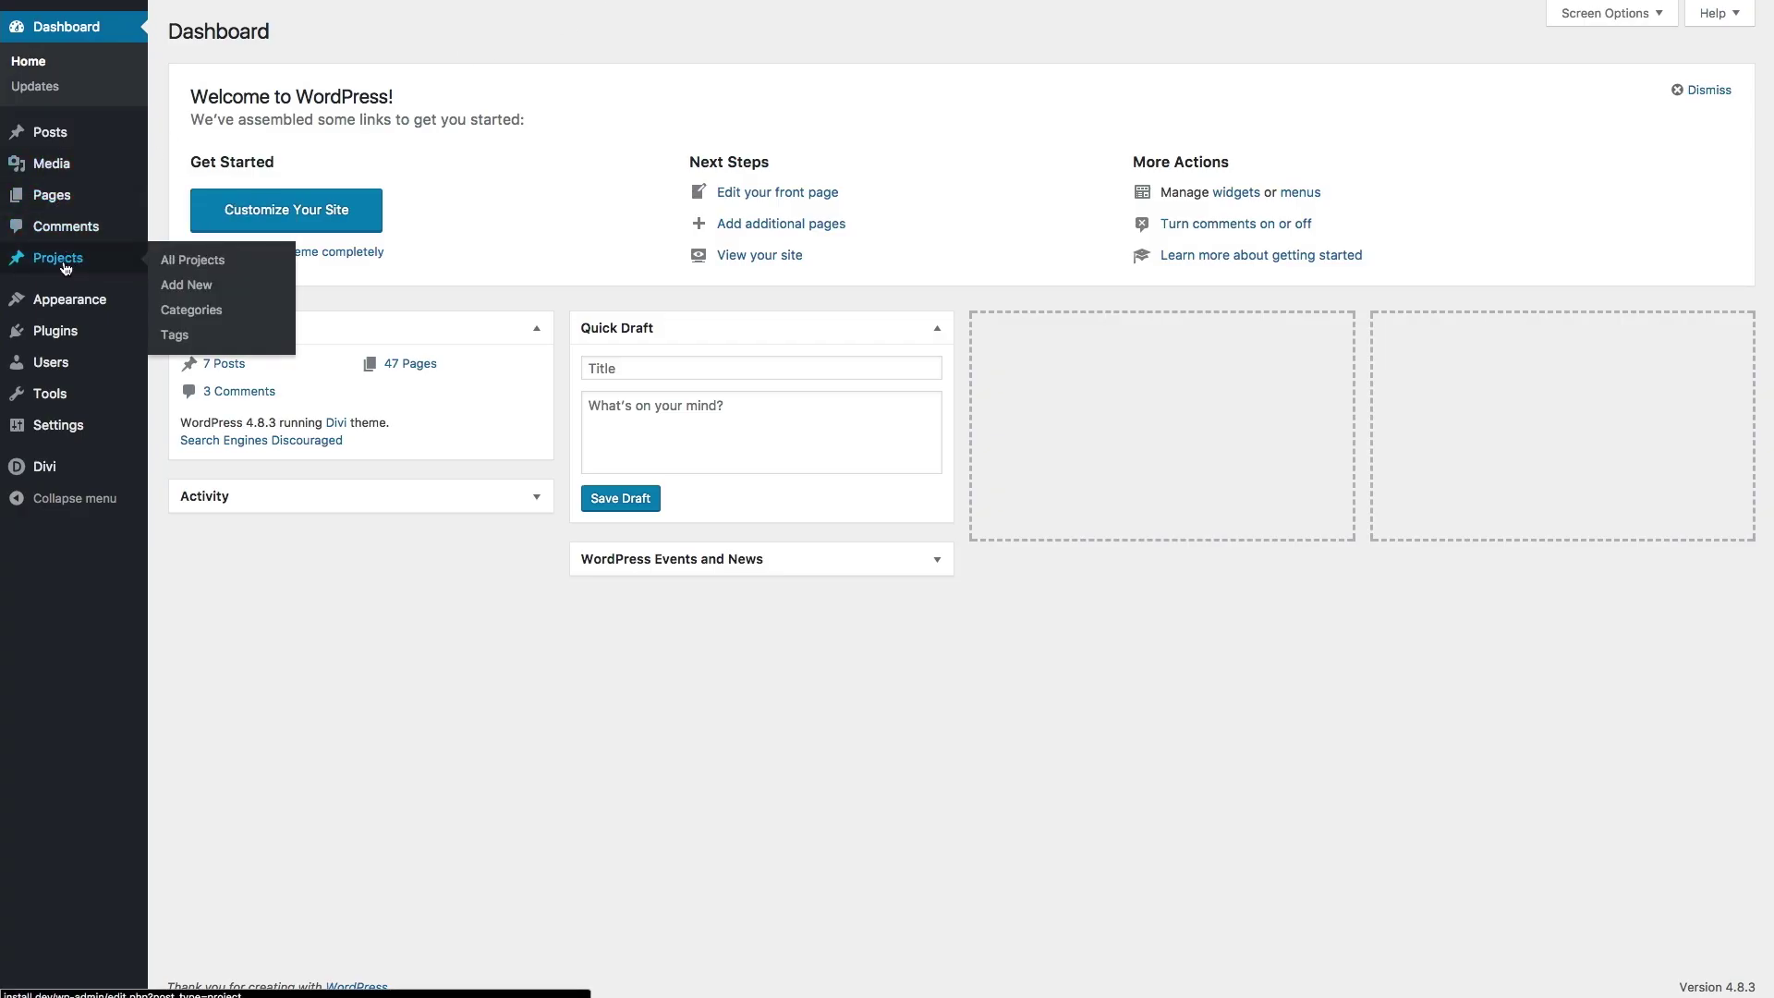
Add a project titled 'New Project' with the body text 'This is some content.'
left_click(242, 400)
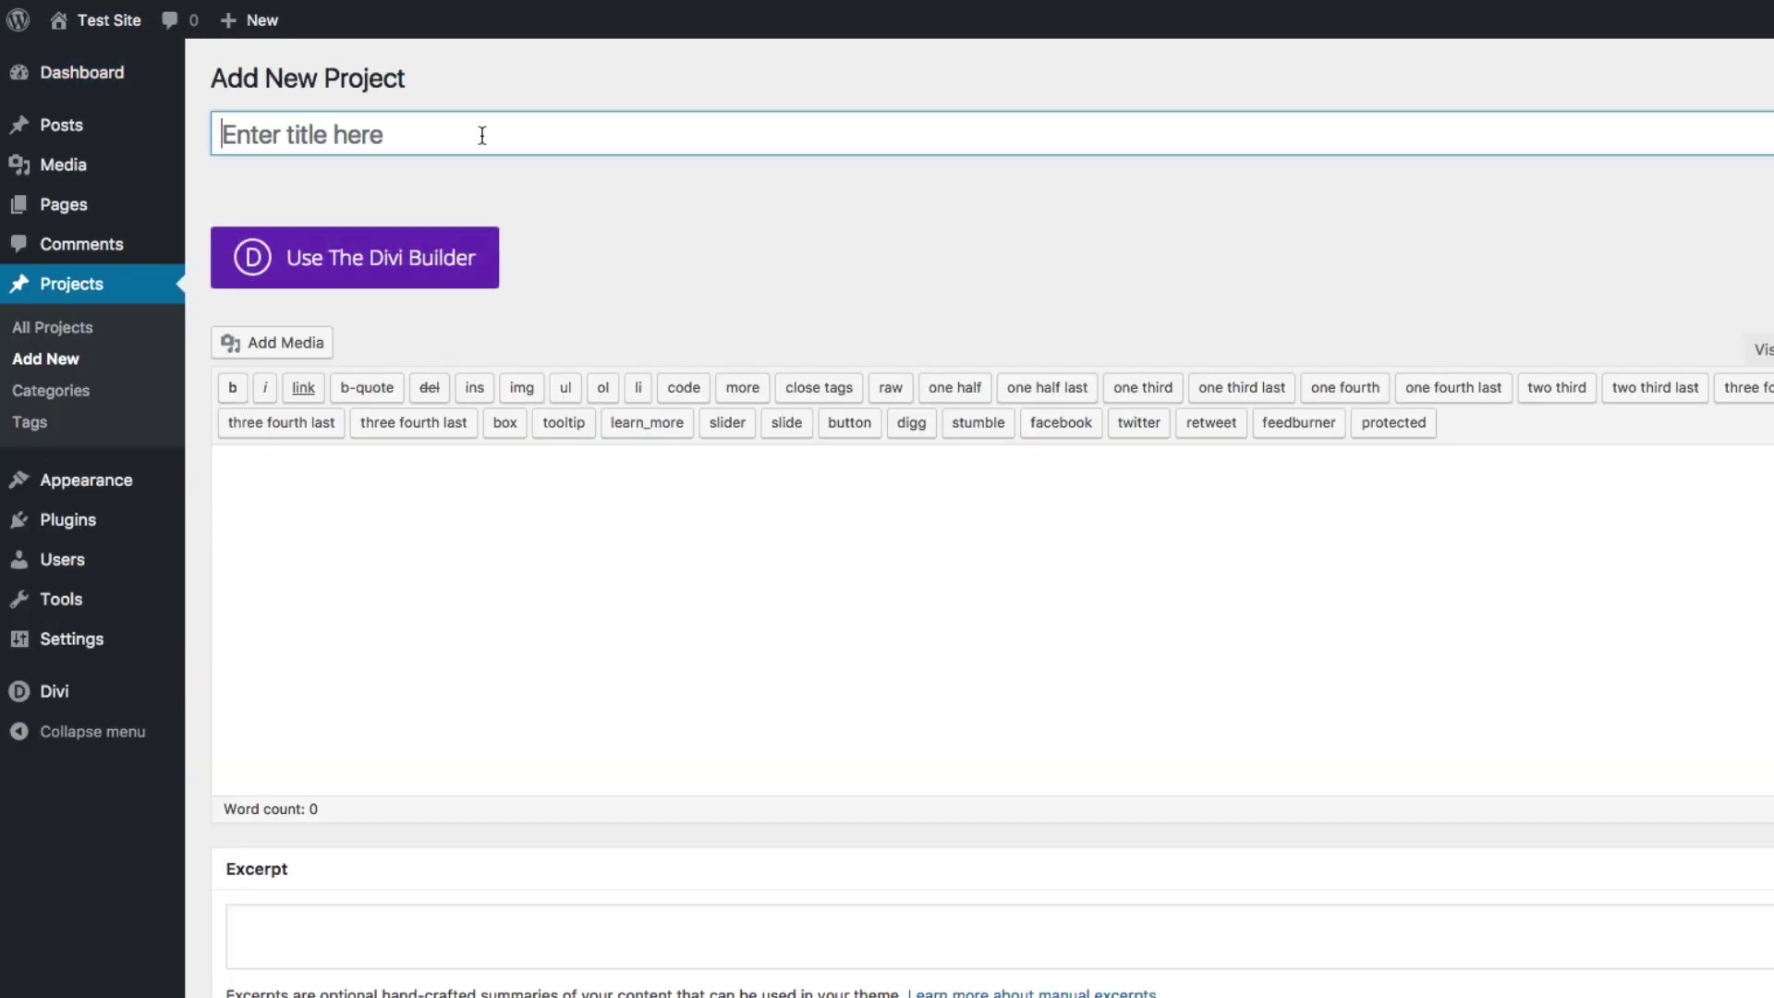
type("New Pro")
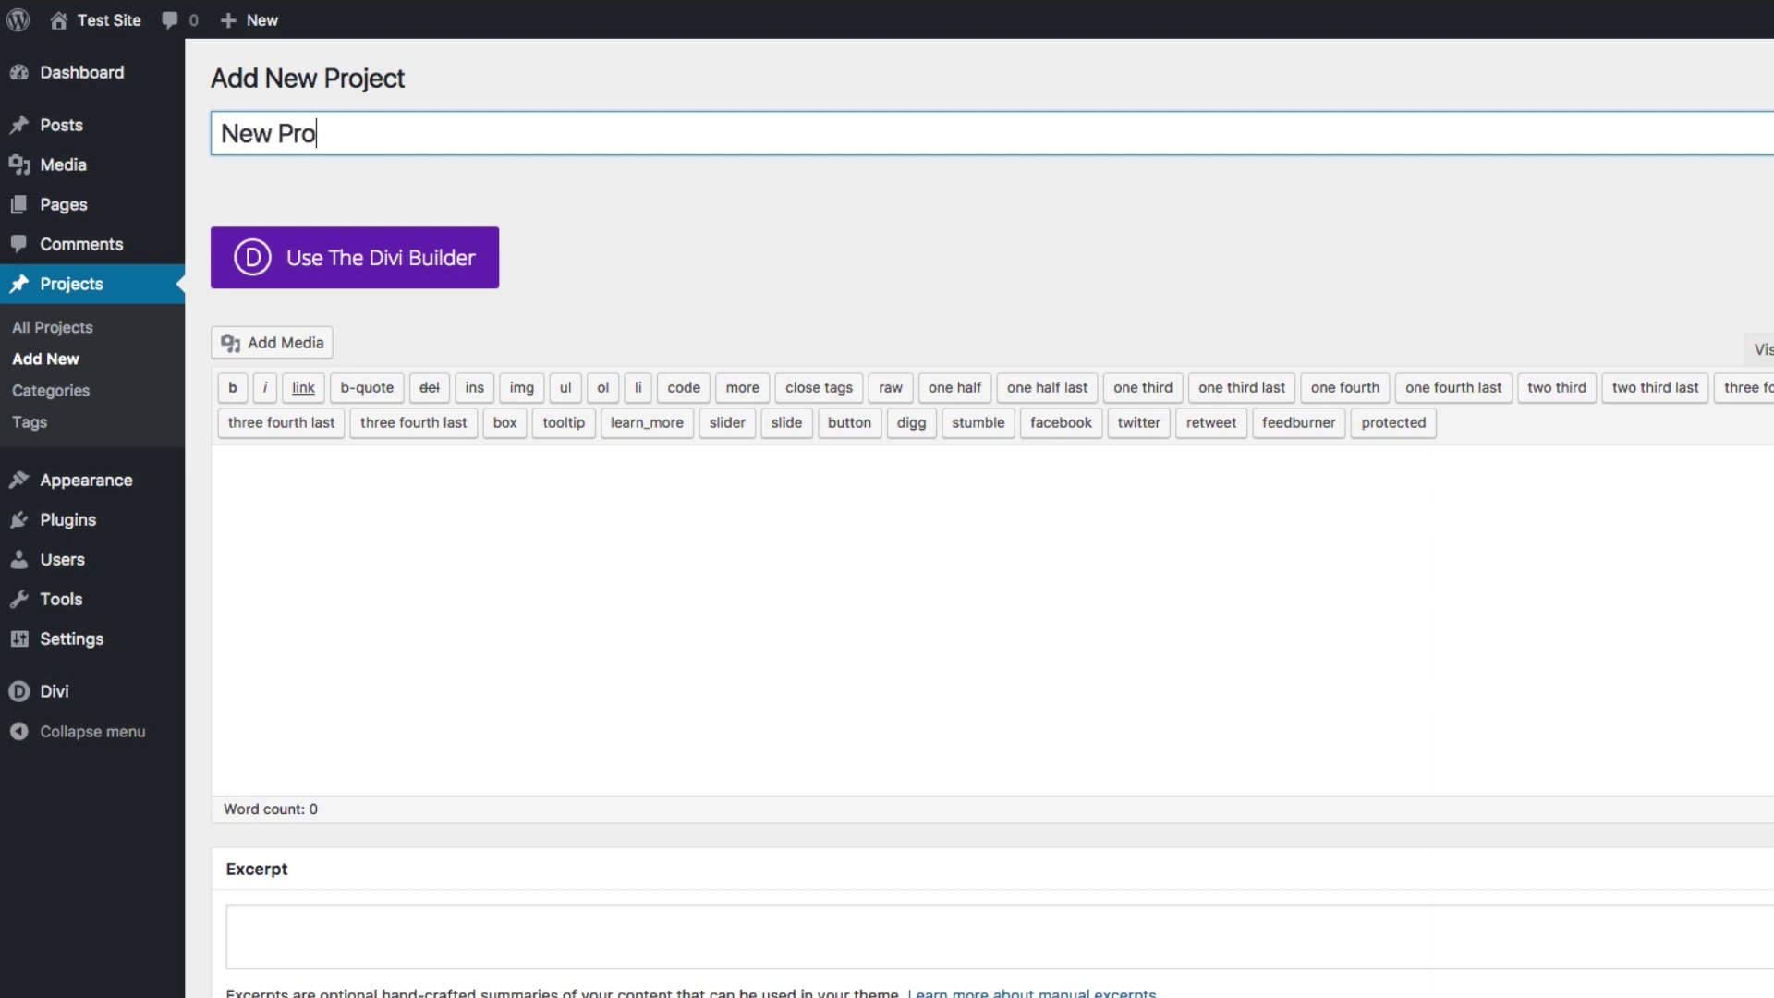
type("ject")
left_click(750, 557)
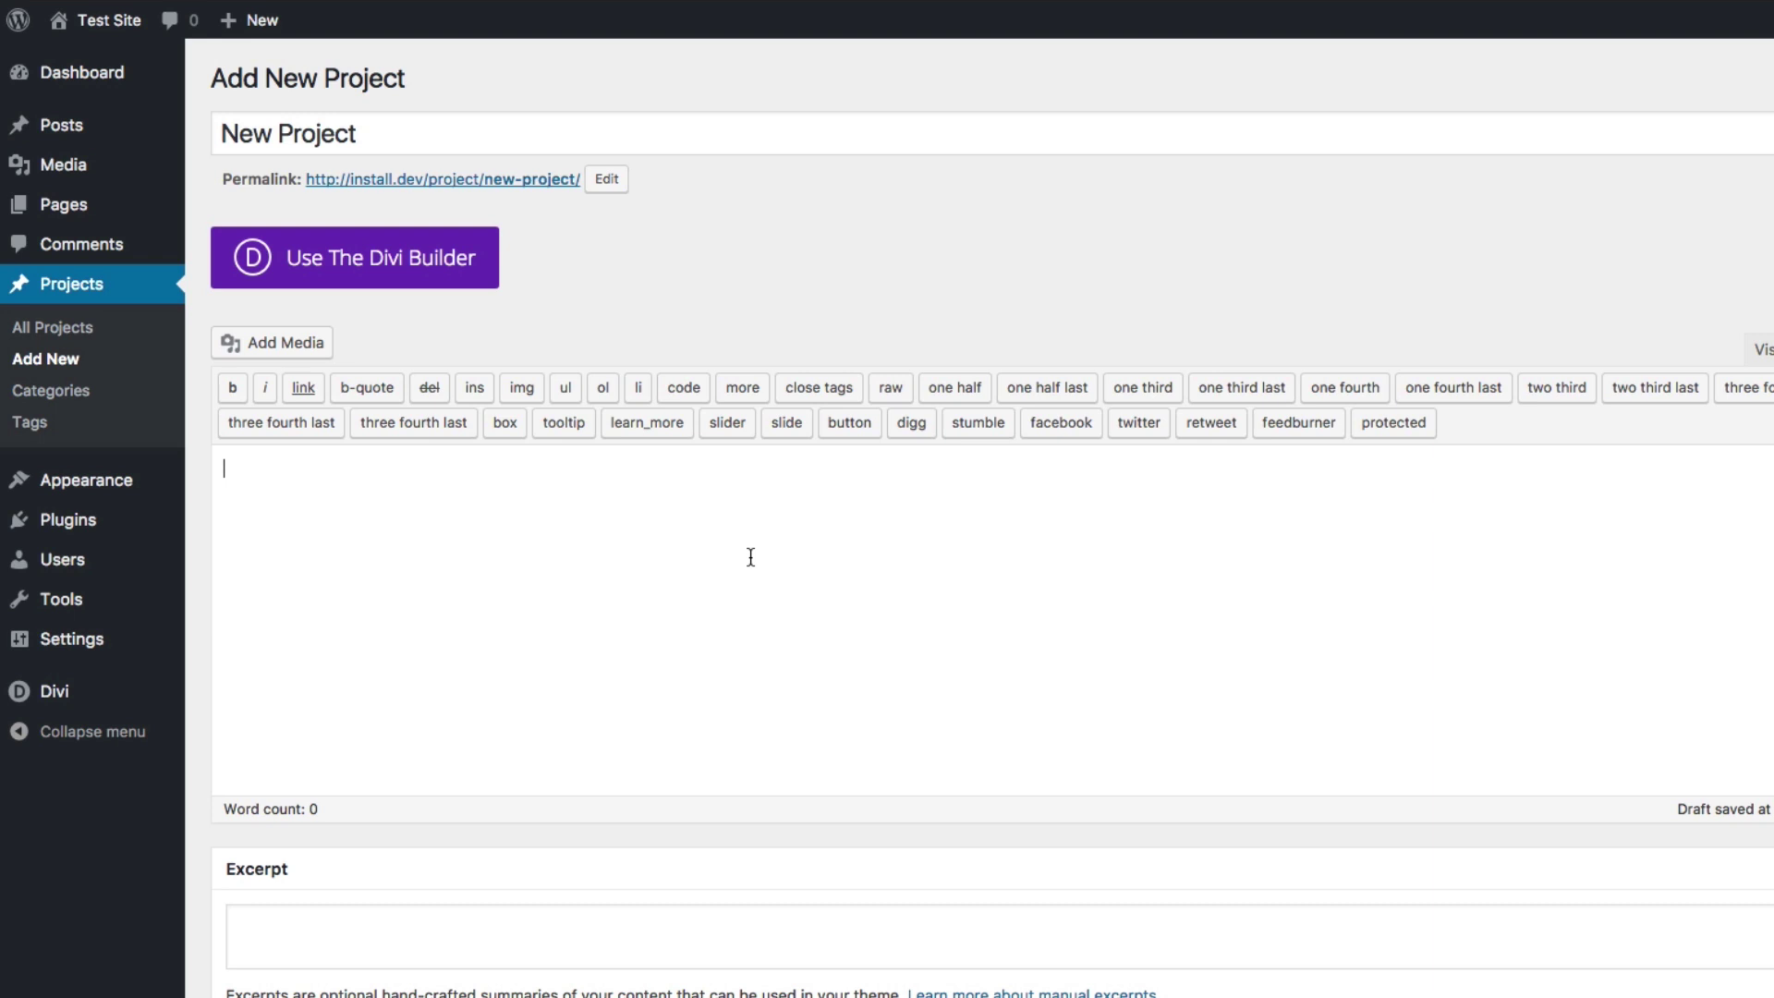
type("This is some content")
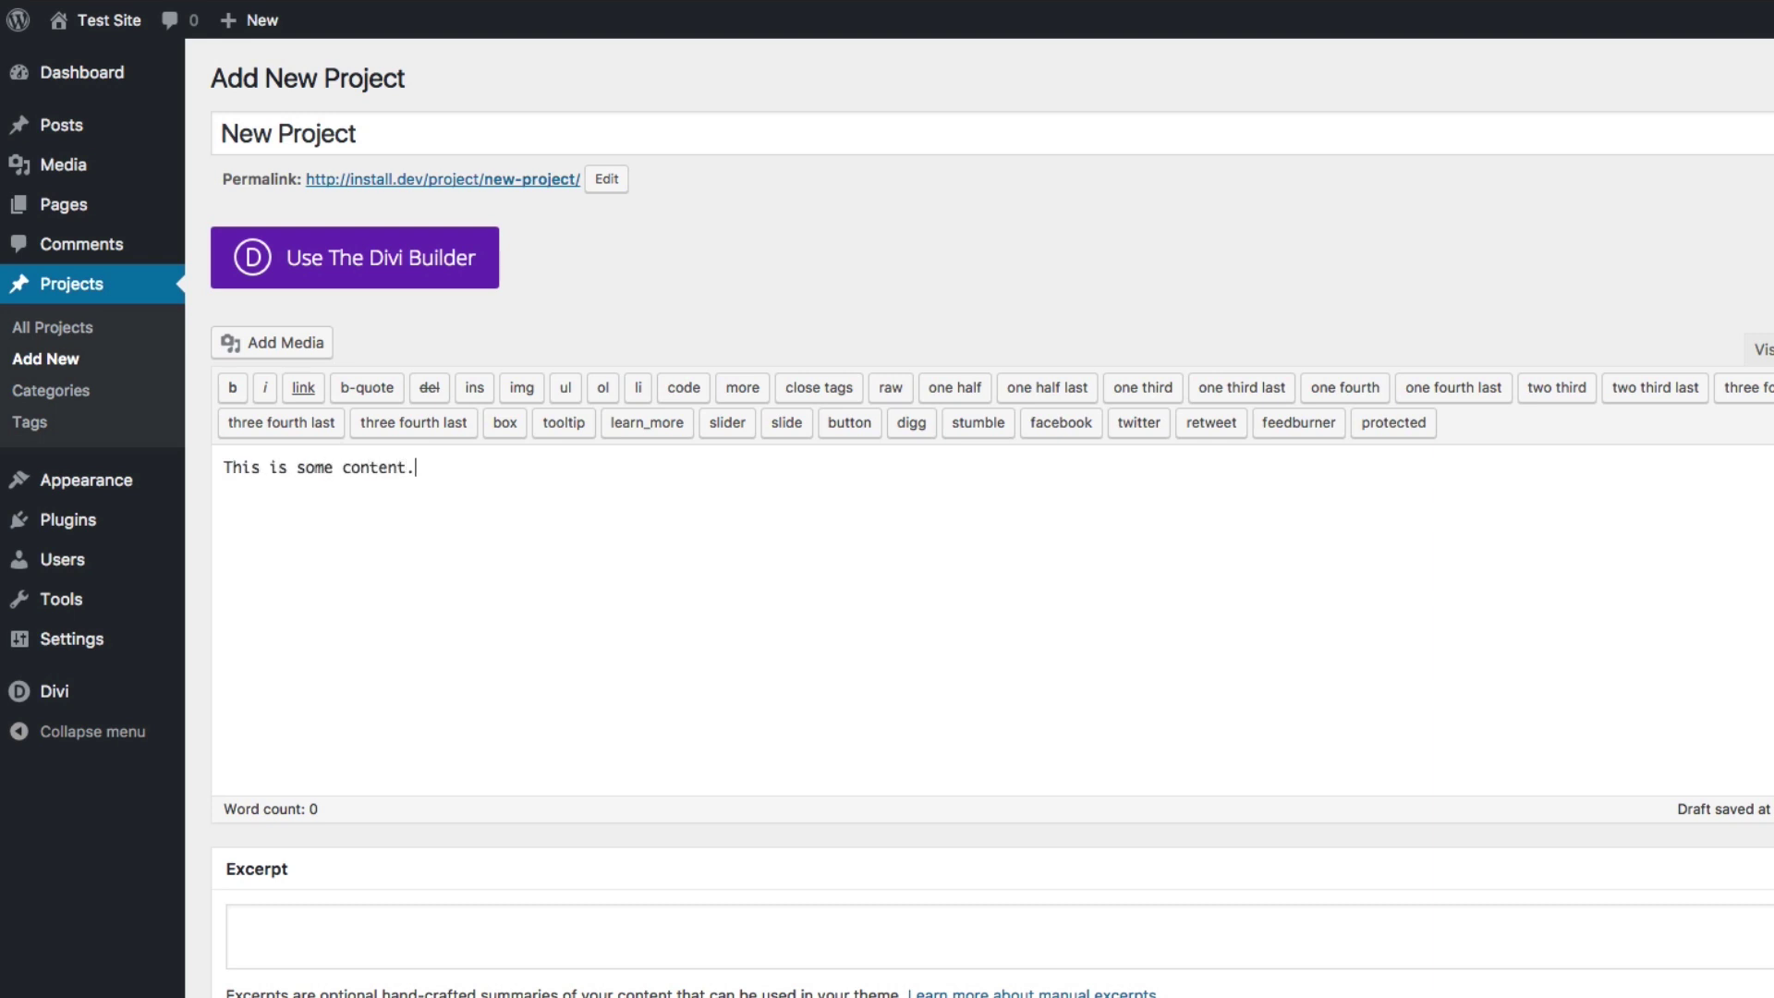
type(".")
Tick Branding and Marketing in the Project Categories box
scroll(861, 625, "down", 4)
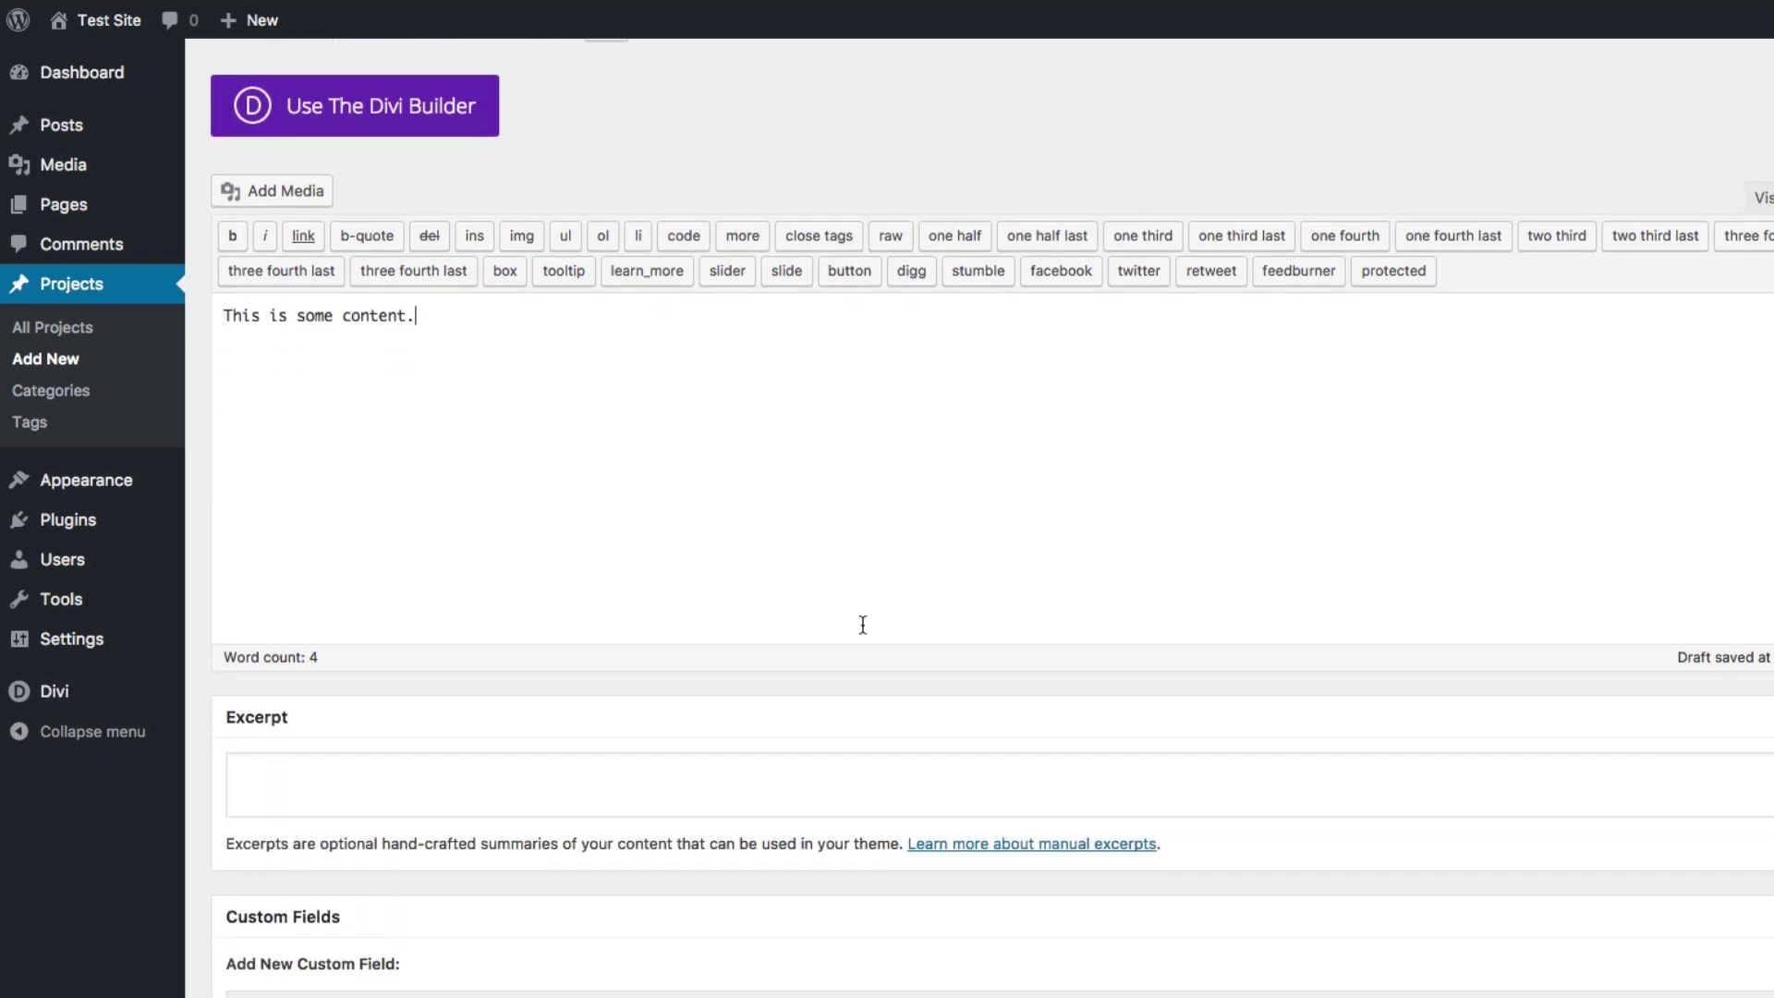
scroll(863, 626, "up", 5)
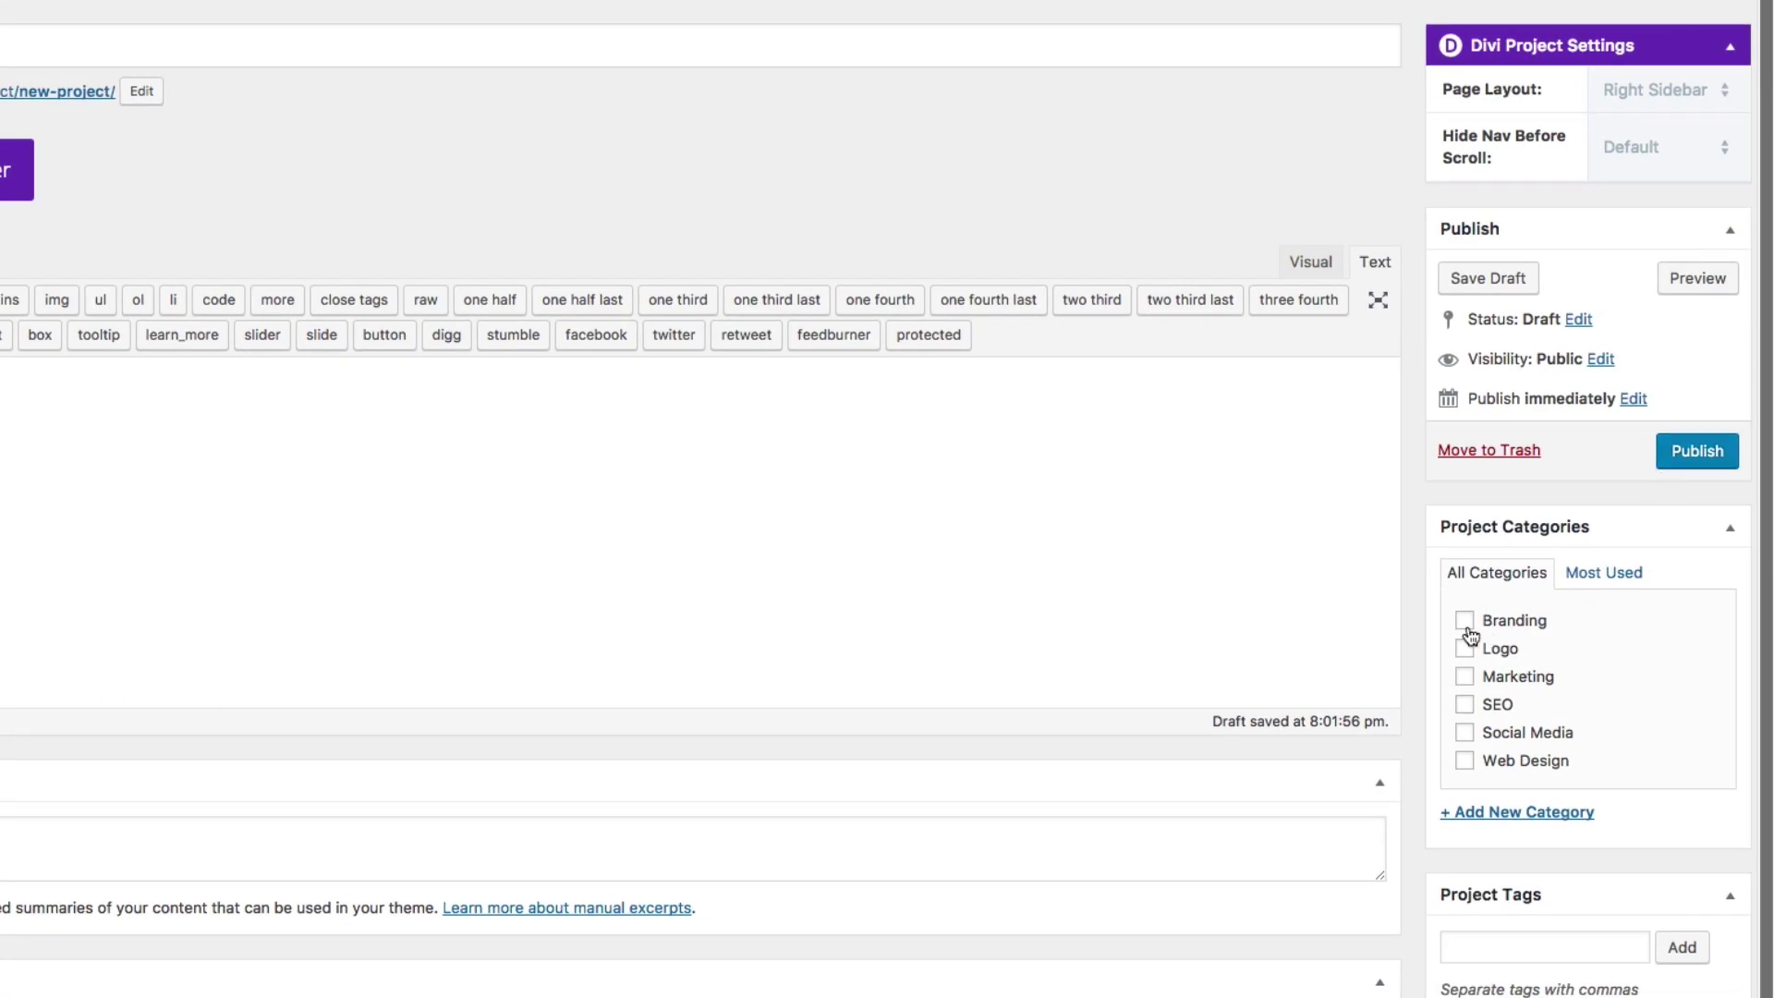
left_click(1467, 626)
left_click(1466, 676)
Toggle the new-category form and check Page Layout options, leaving Right Sidebar
scroll(1516, 725, "down", 1)
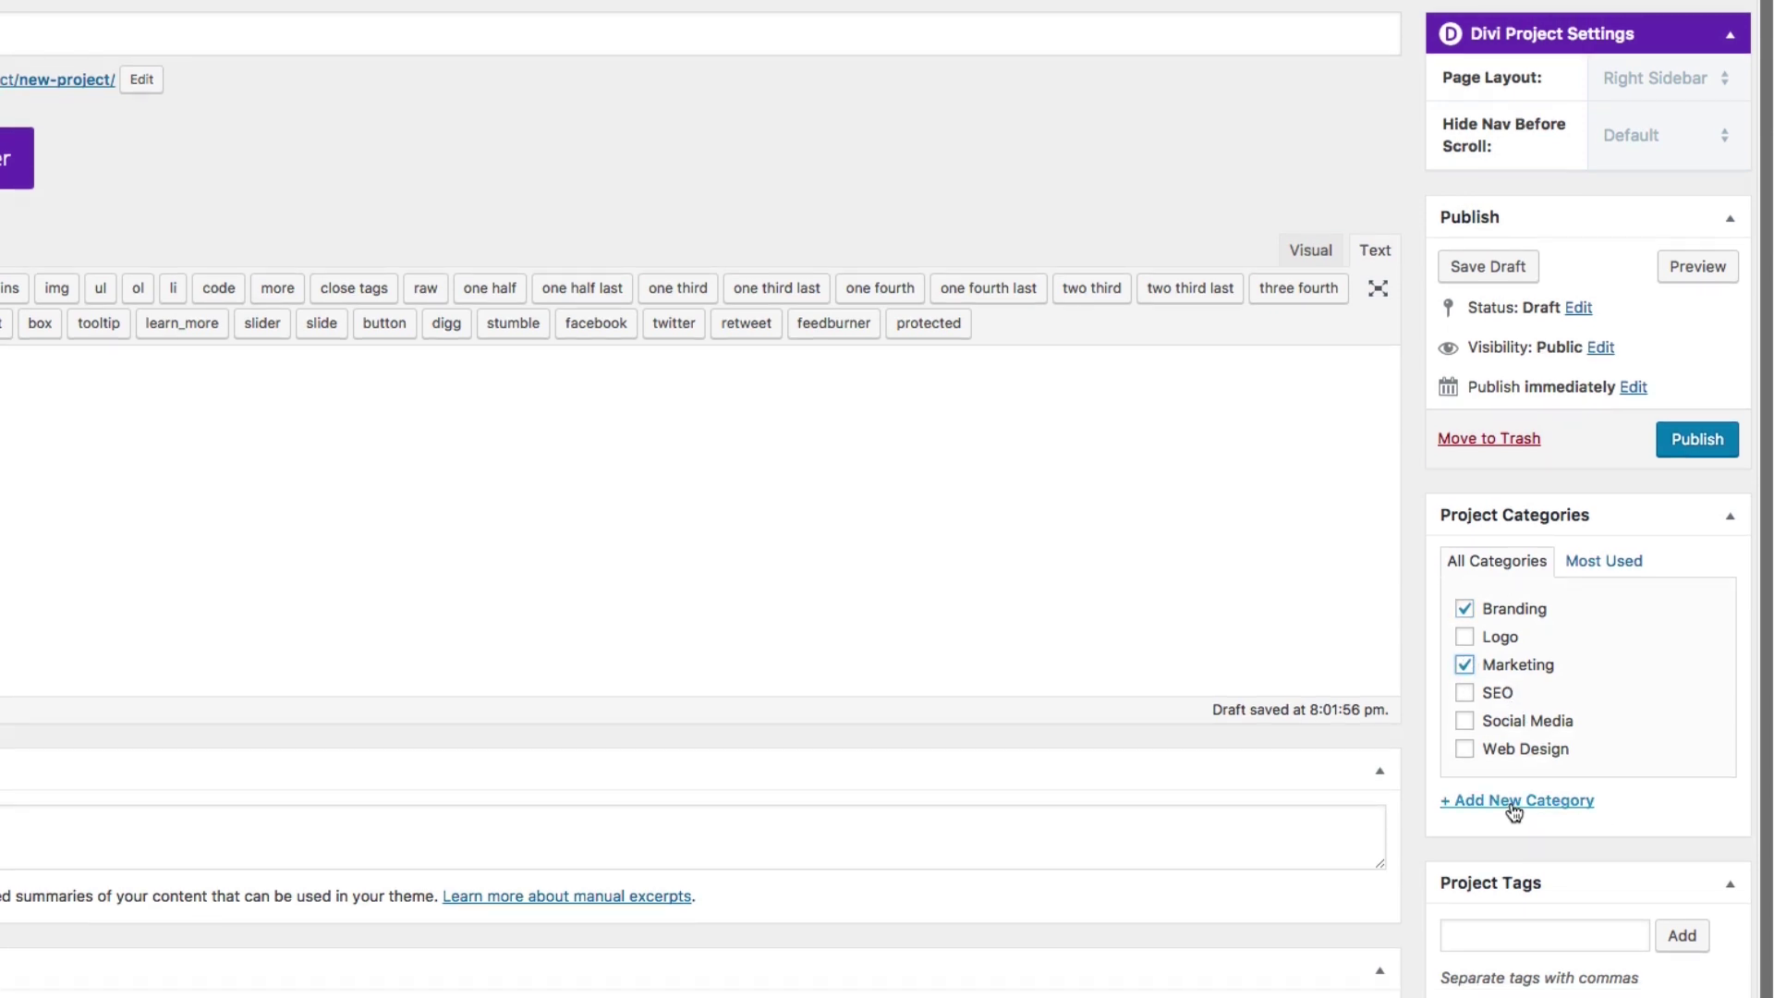
left_click(1514, 804)
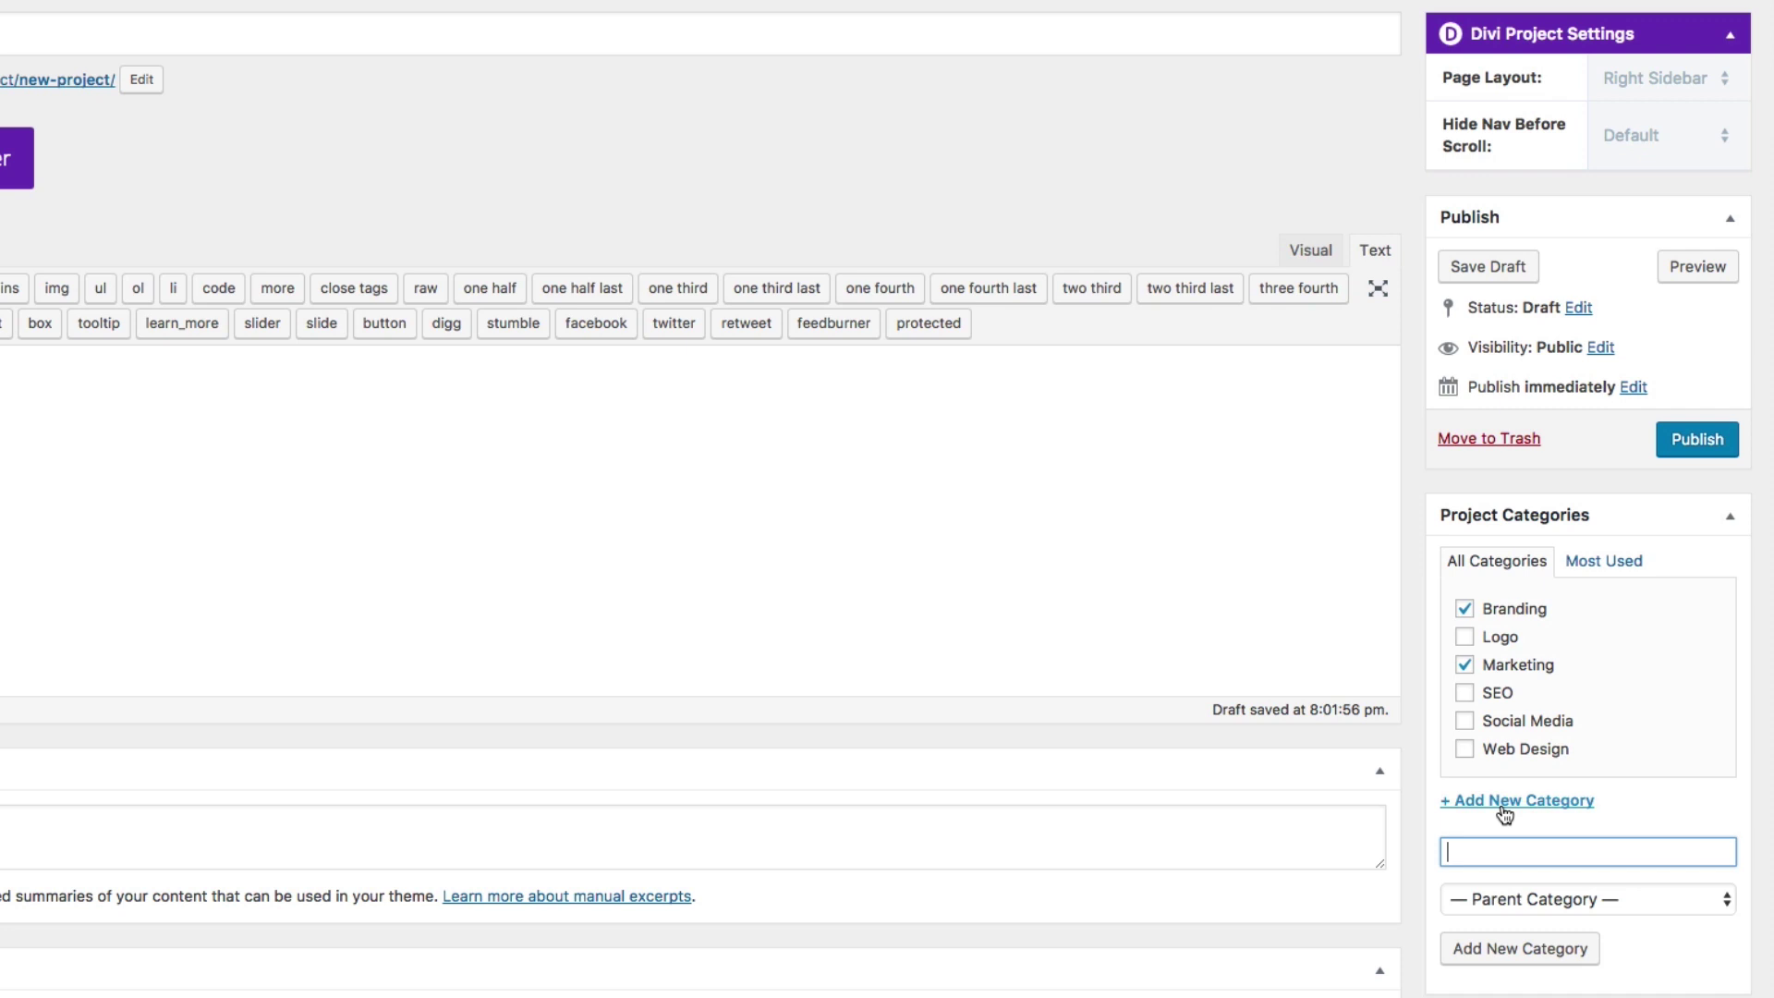
left_click(1504, 804)
scroll(1552, 730, "up", 1)
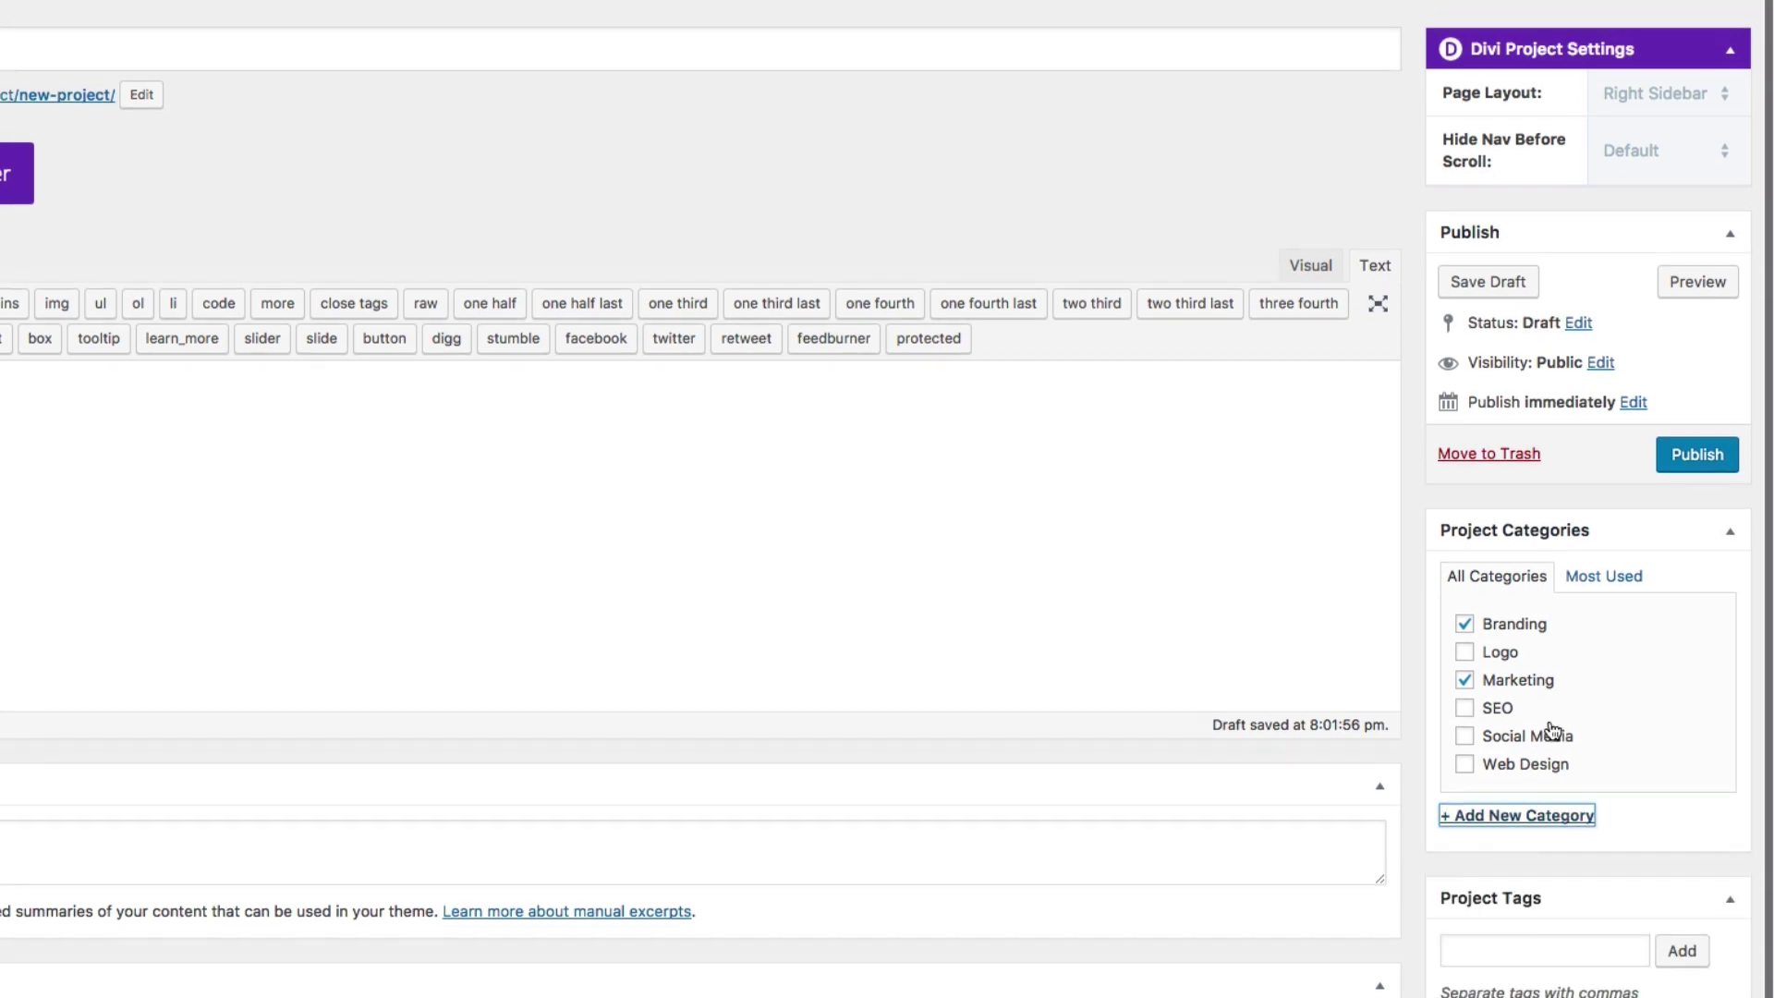
left_click(1539, 495)
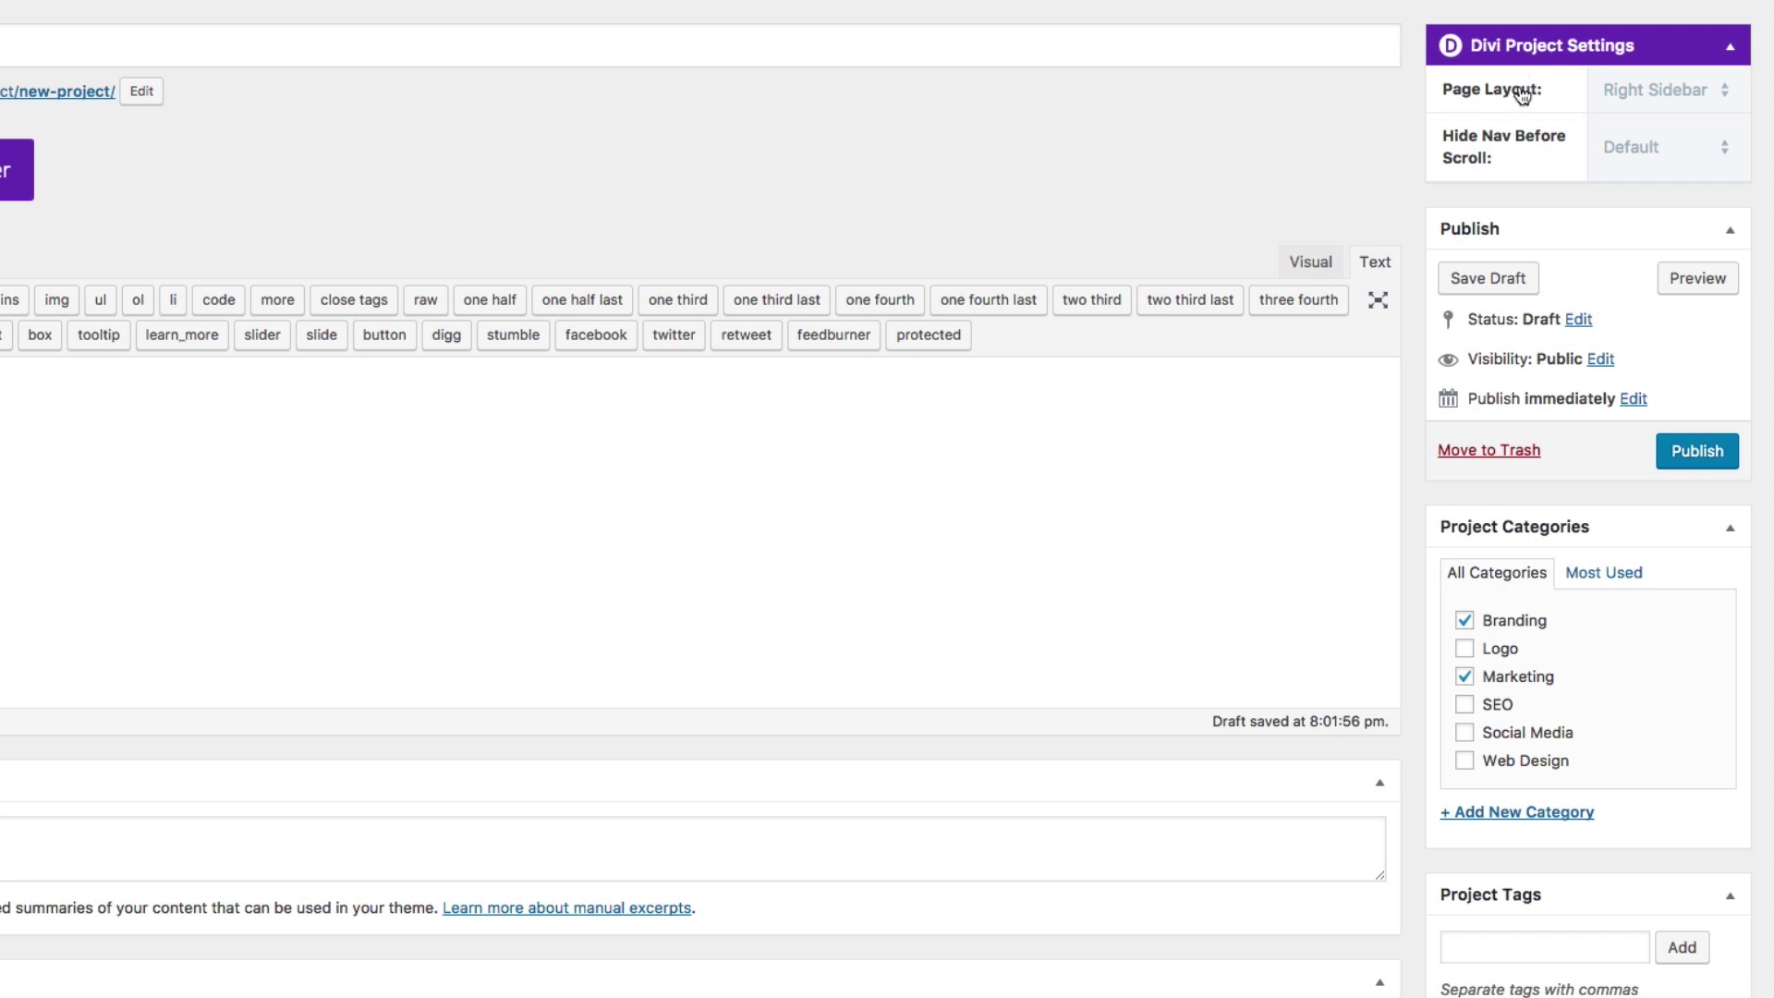
left_click(1626, 90)
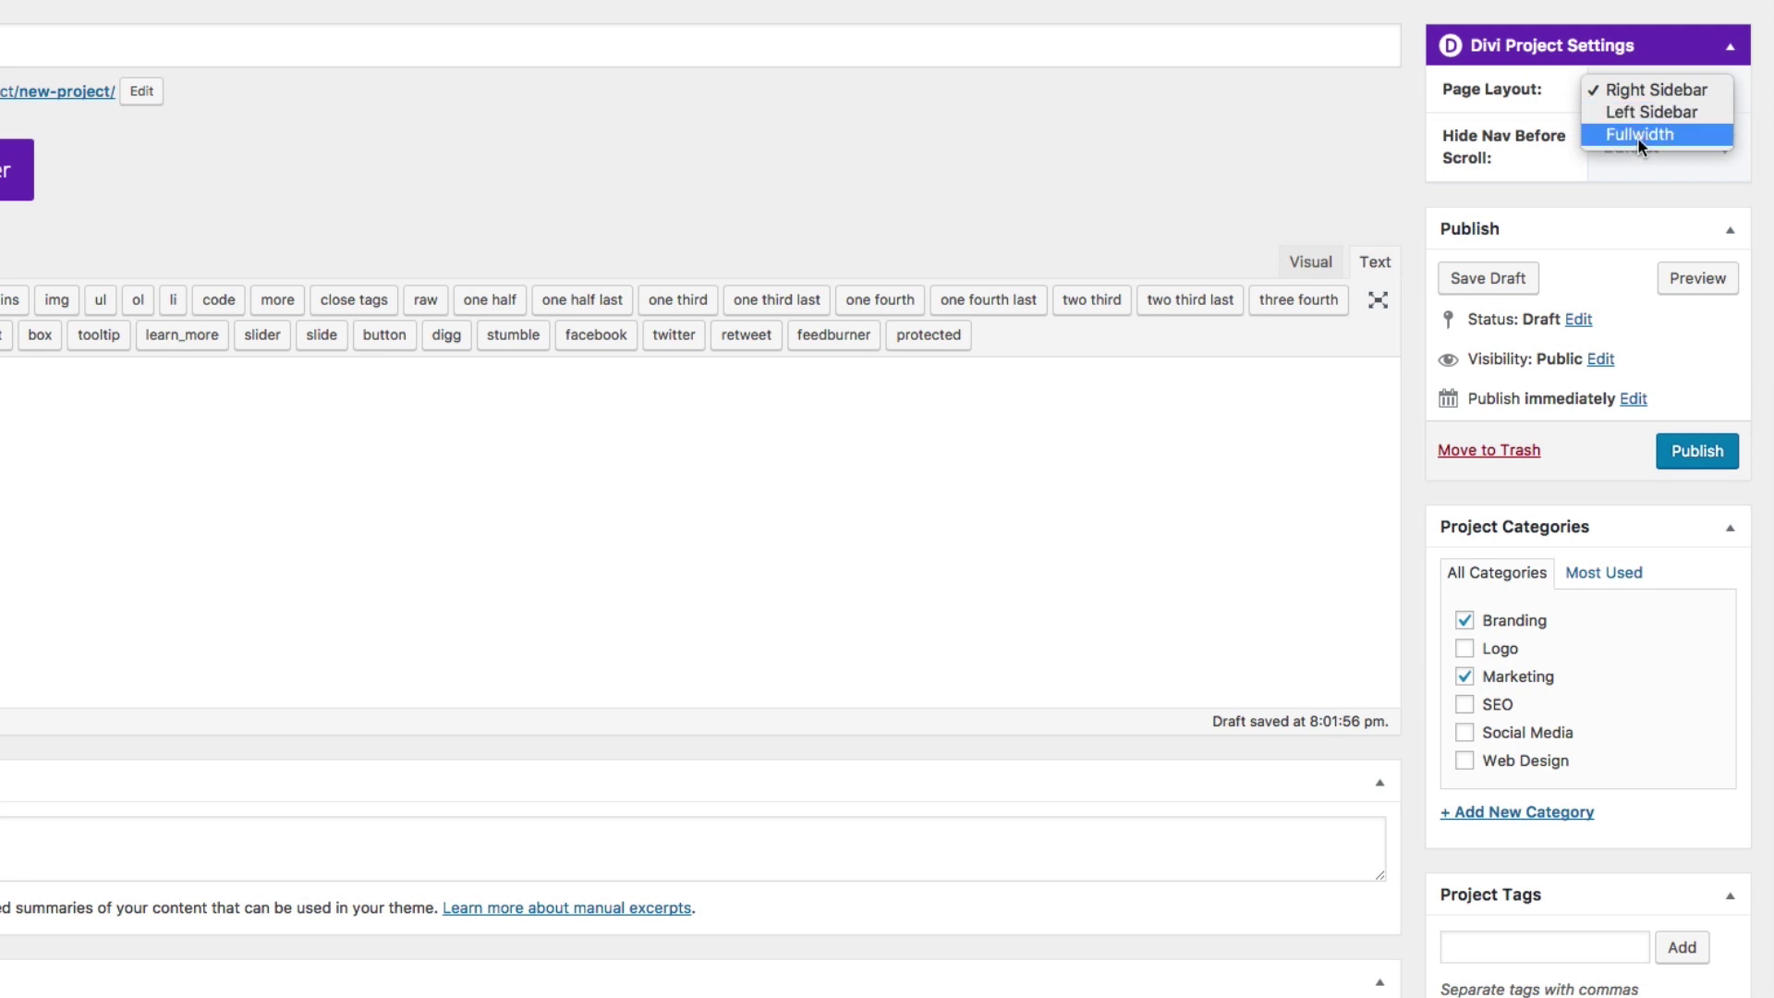
left_click(1654, 89)
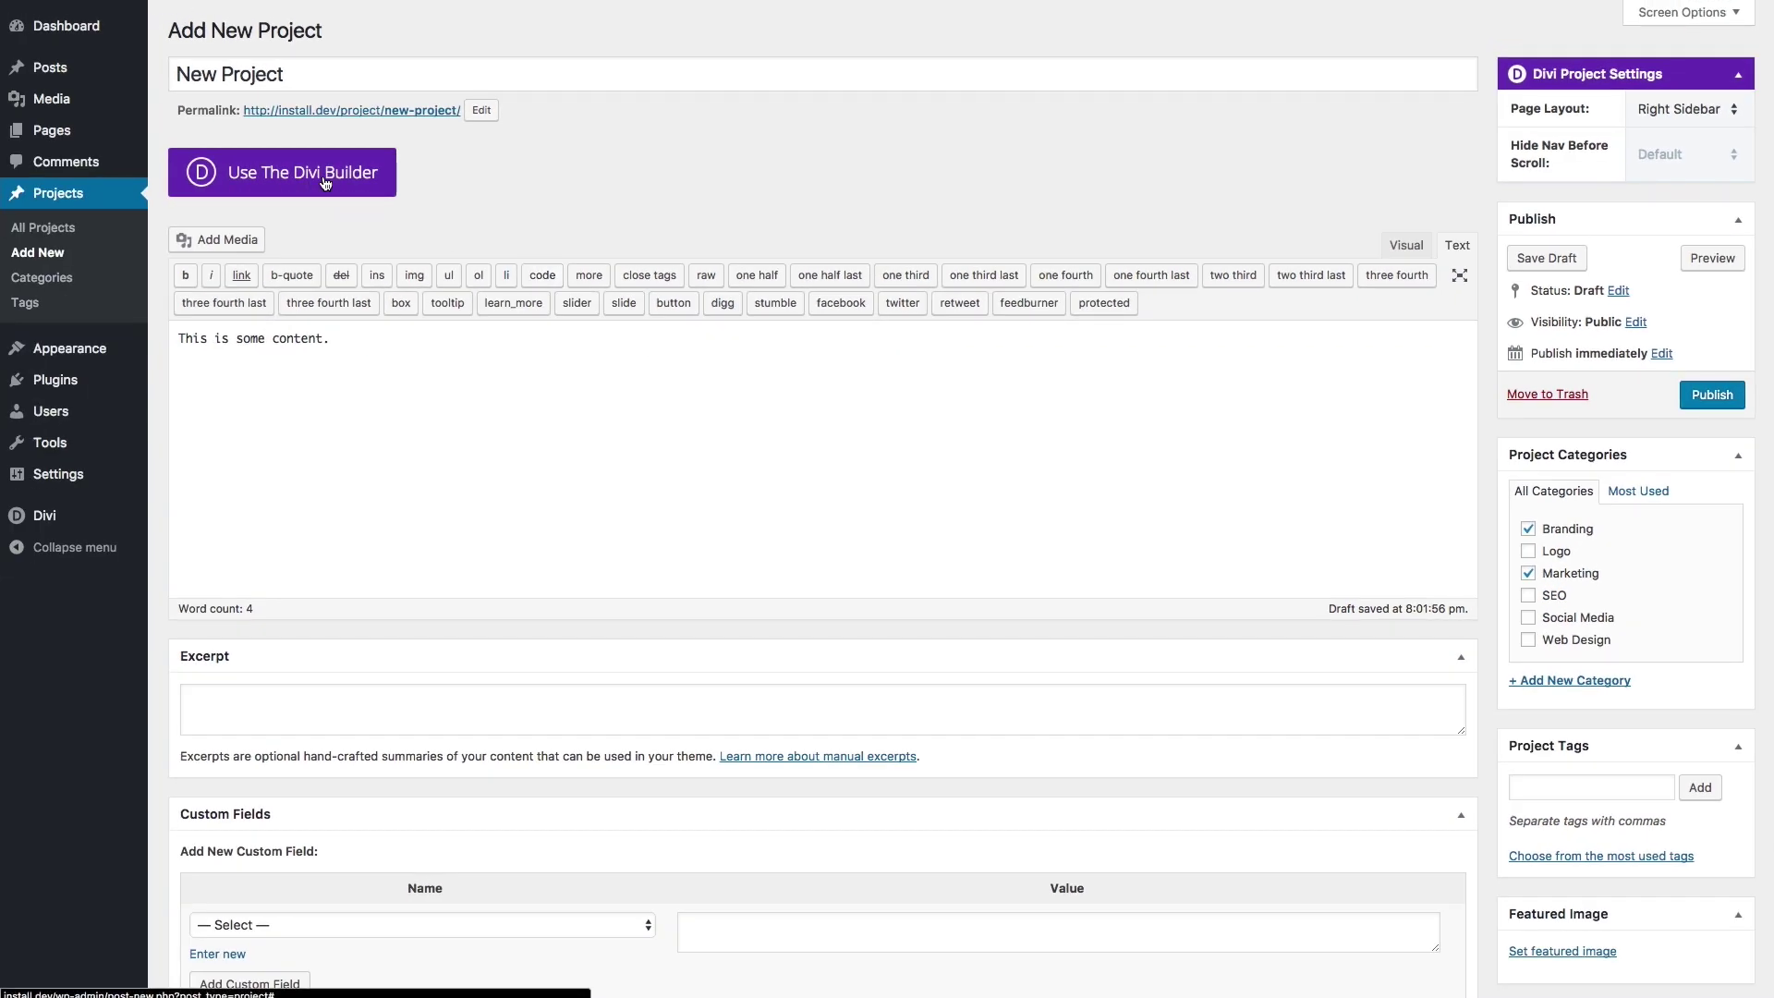
left_click(325, 183)
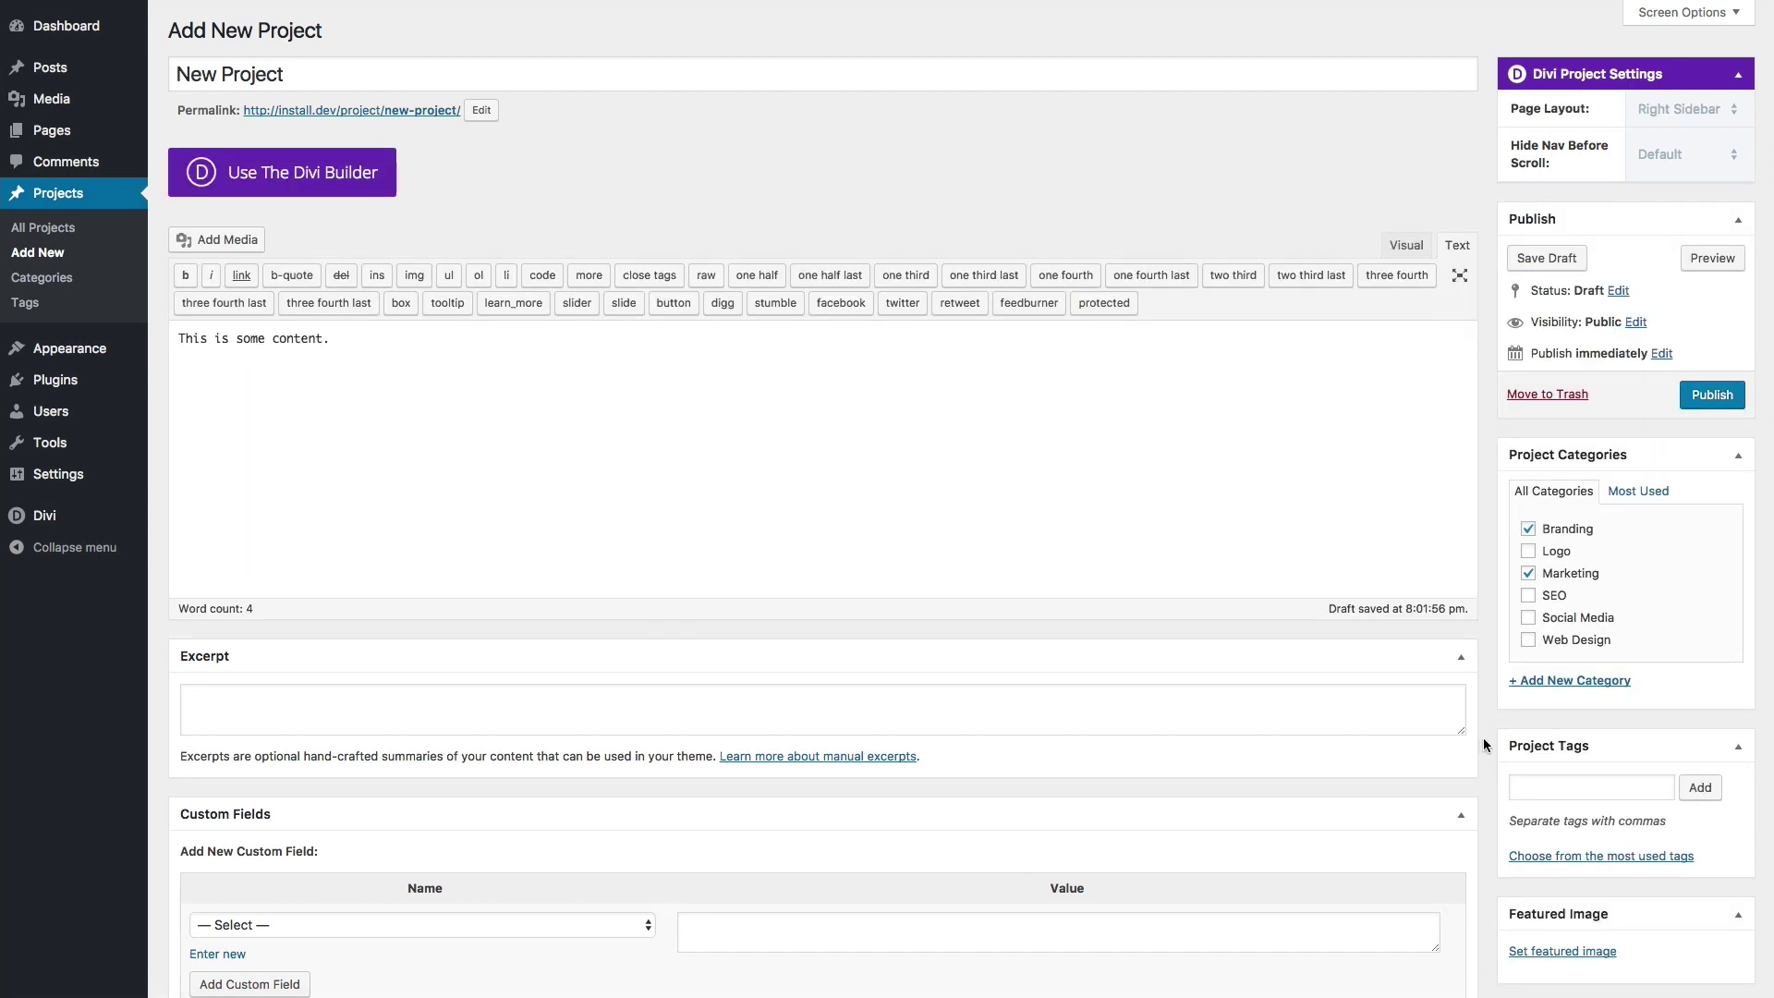
Set the Emporium logo from the media library as the featured image
scroll(1488, 748, "down", 3)
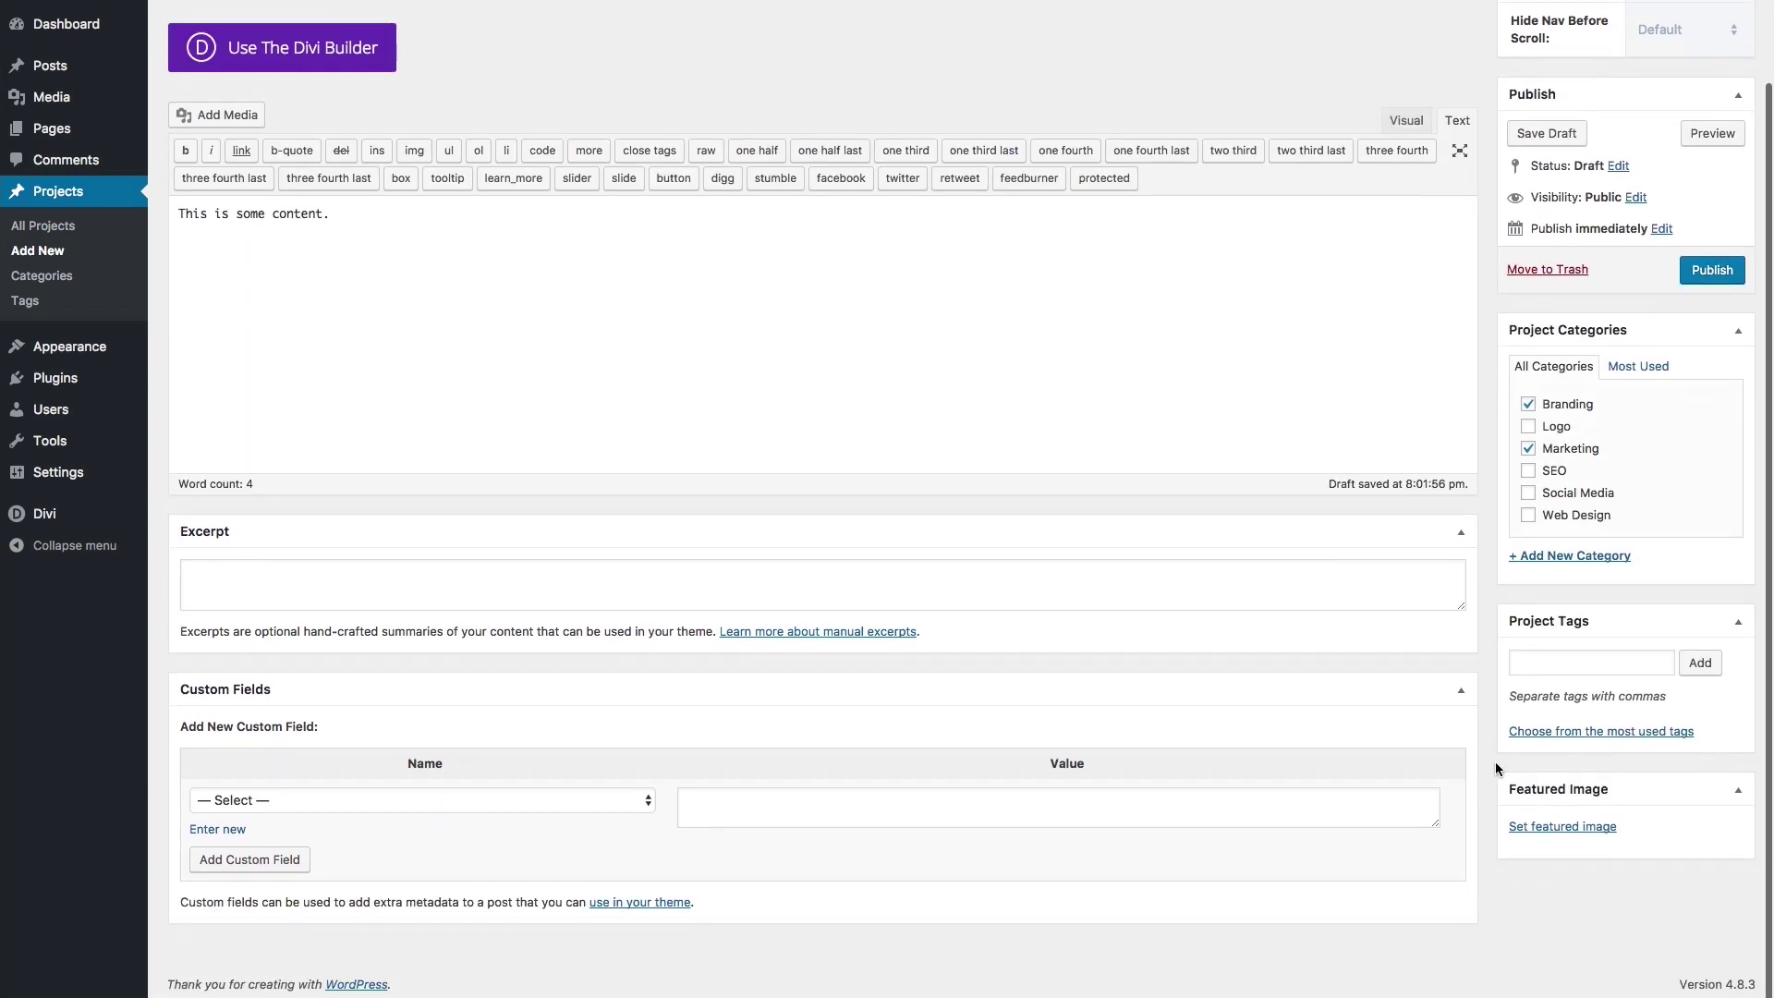
left_click(1564, 826)
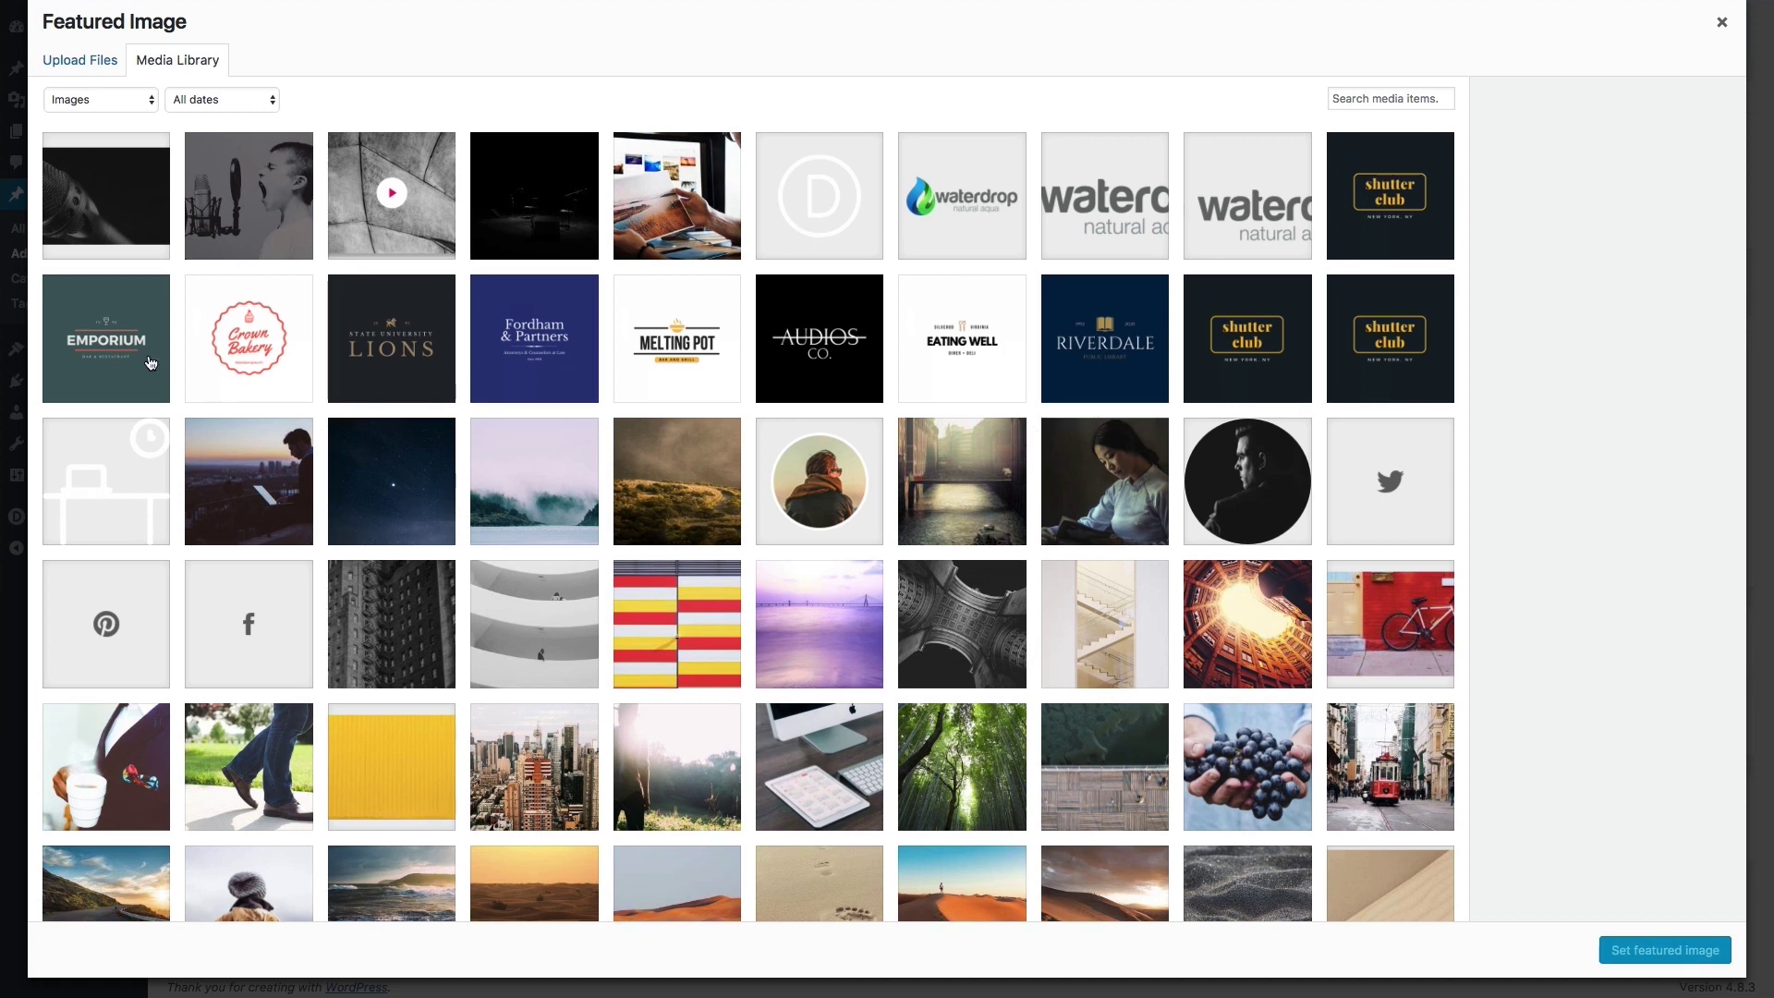
left_click(142, 363)
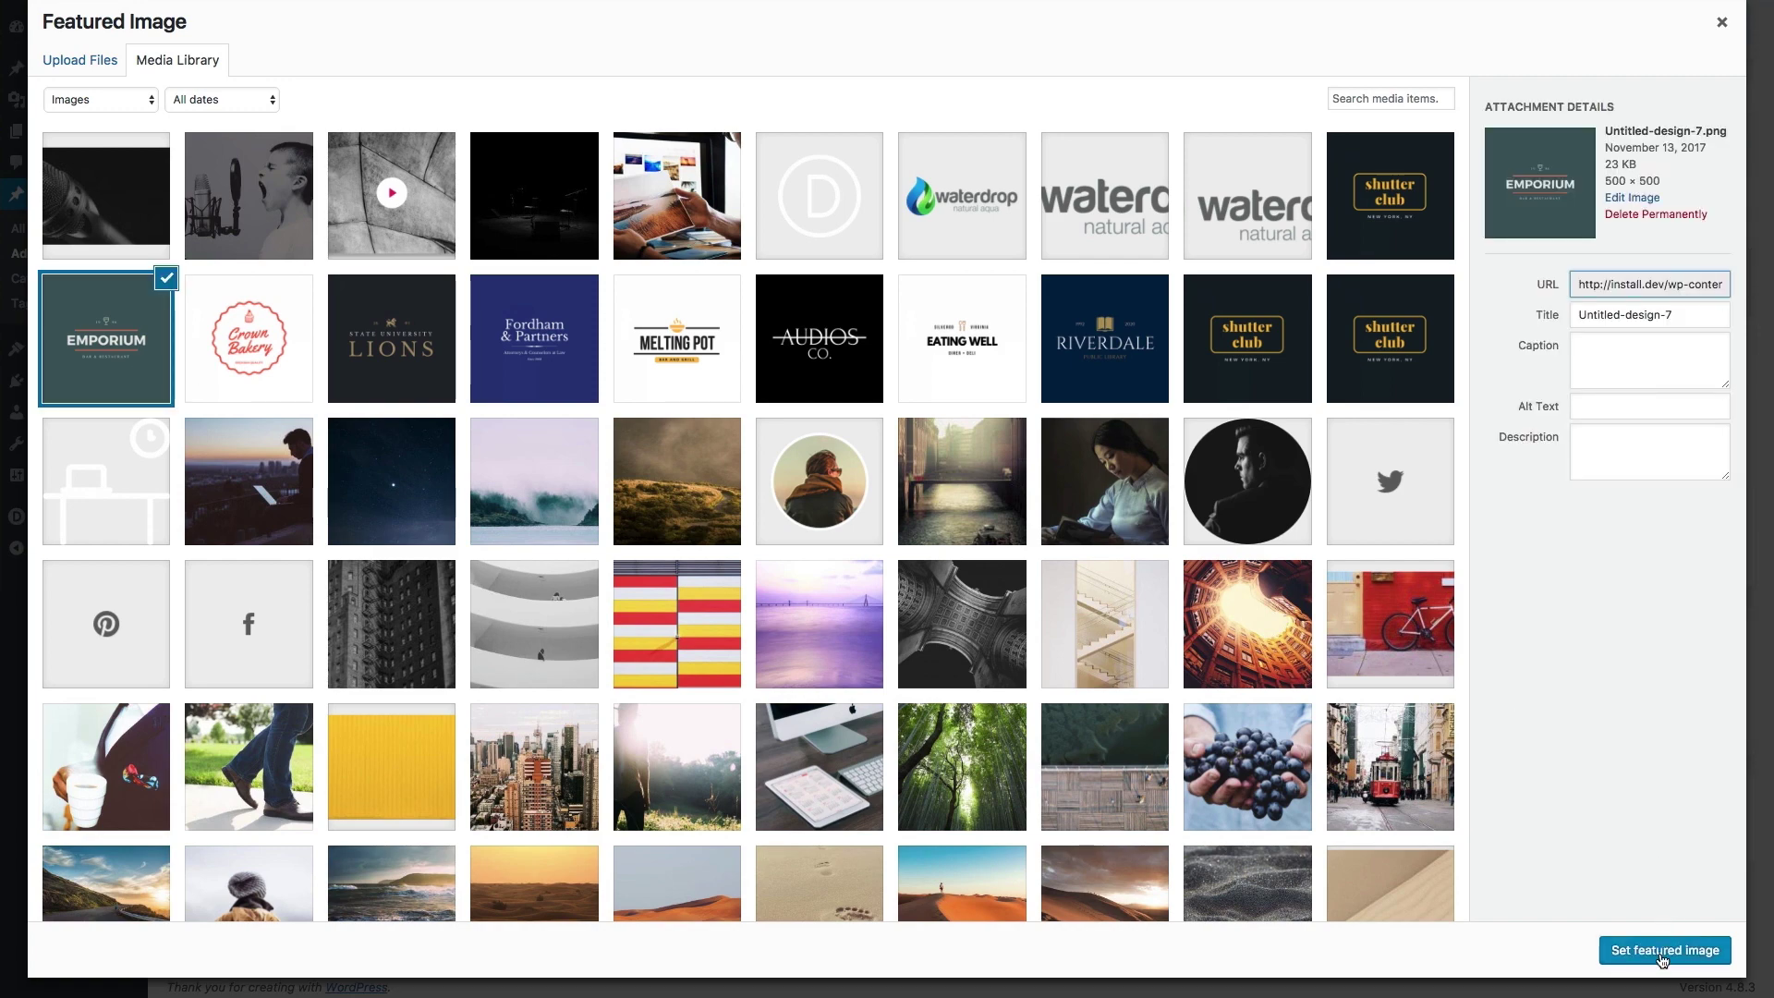
left_click(1660, 954)
Publish the New Project
scroll(1554, 653, "down", 2)
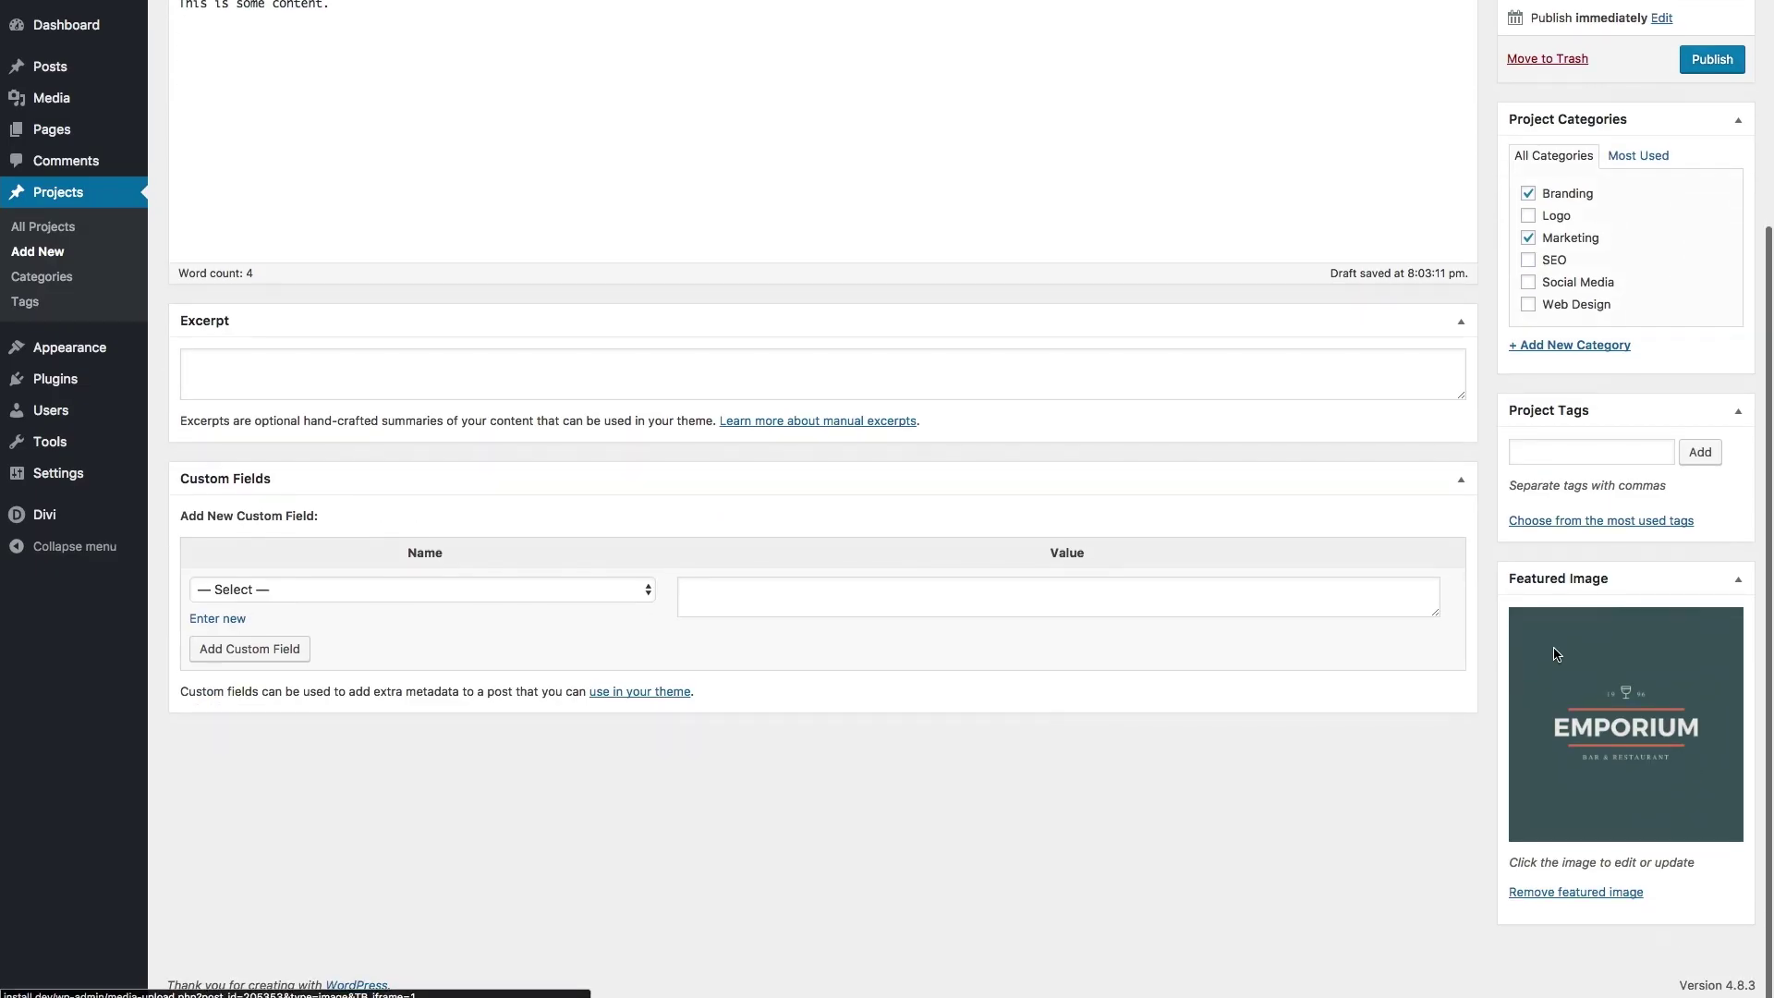
scroll(1494, 564, "up", 4)
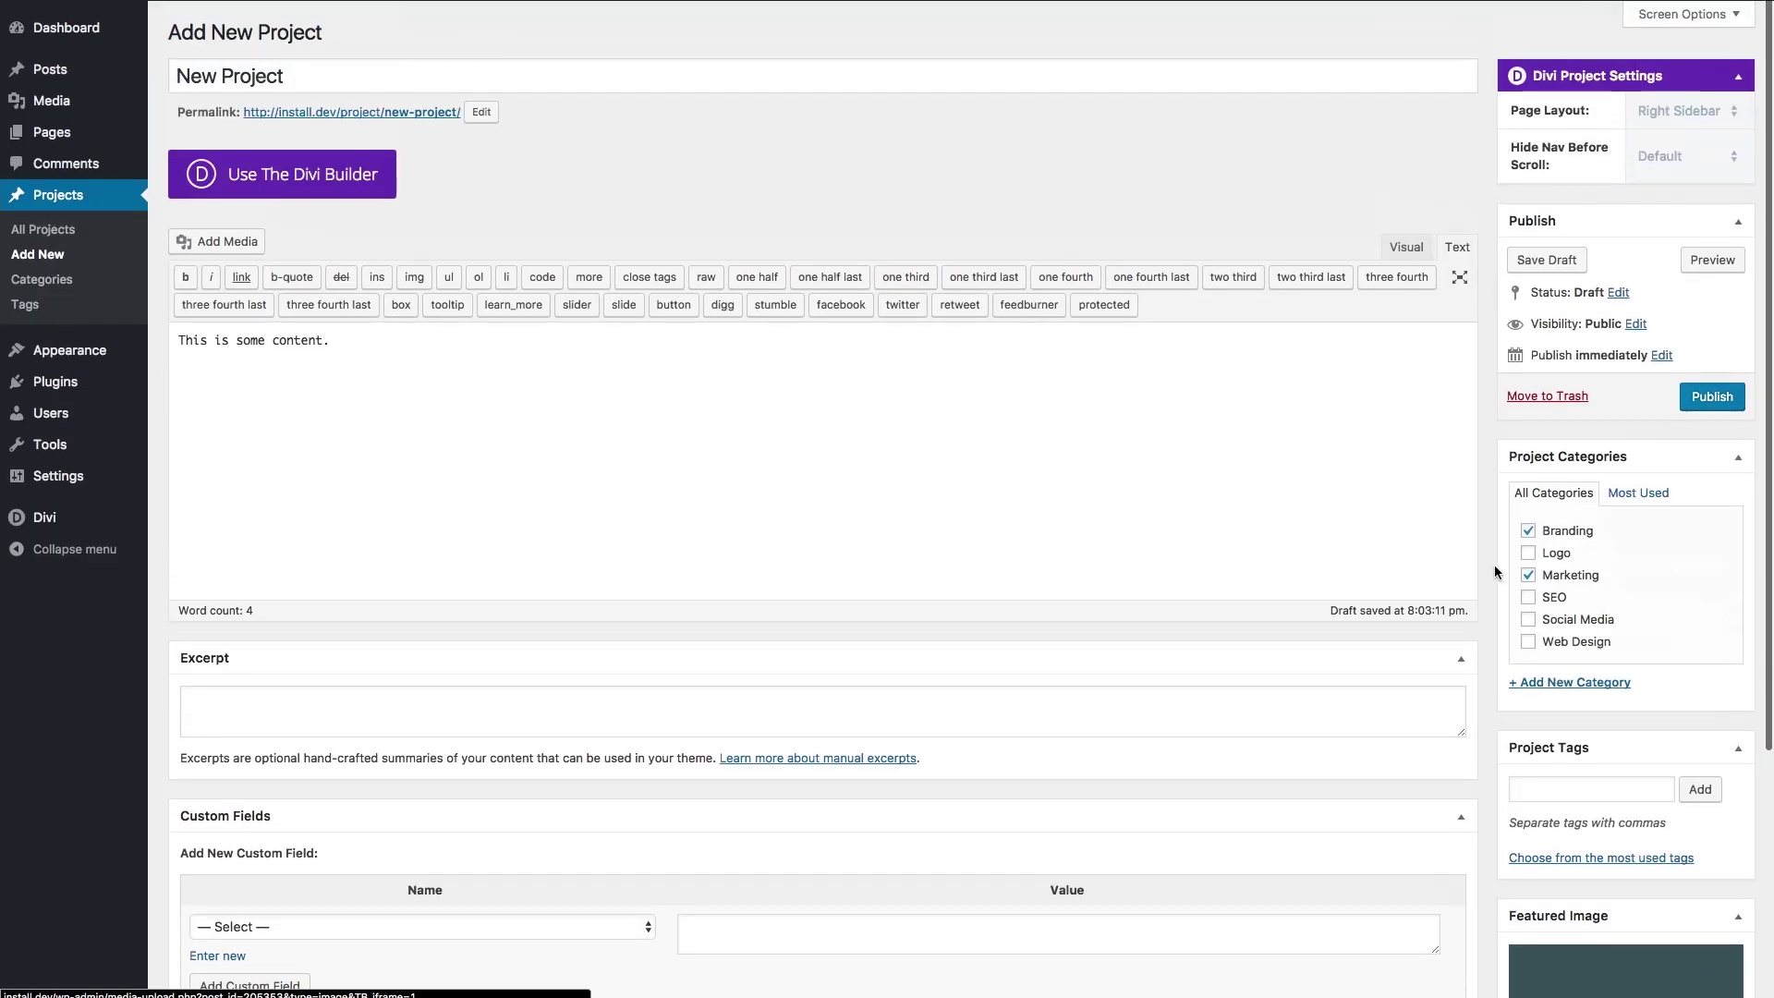
left_click(1717, 396)
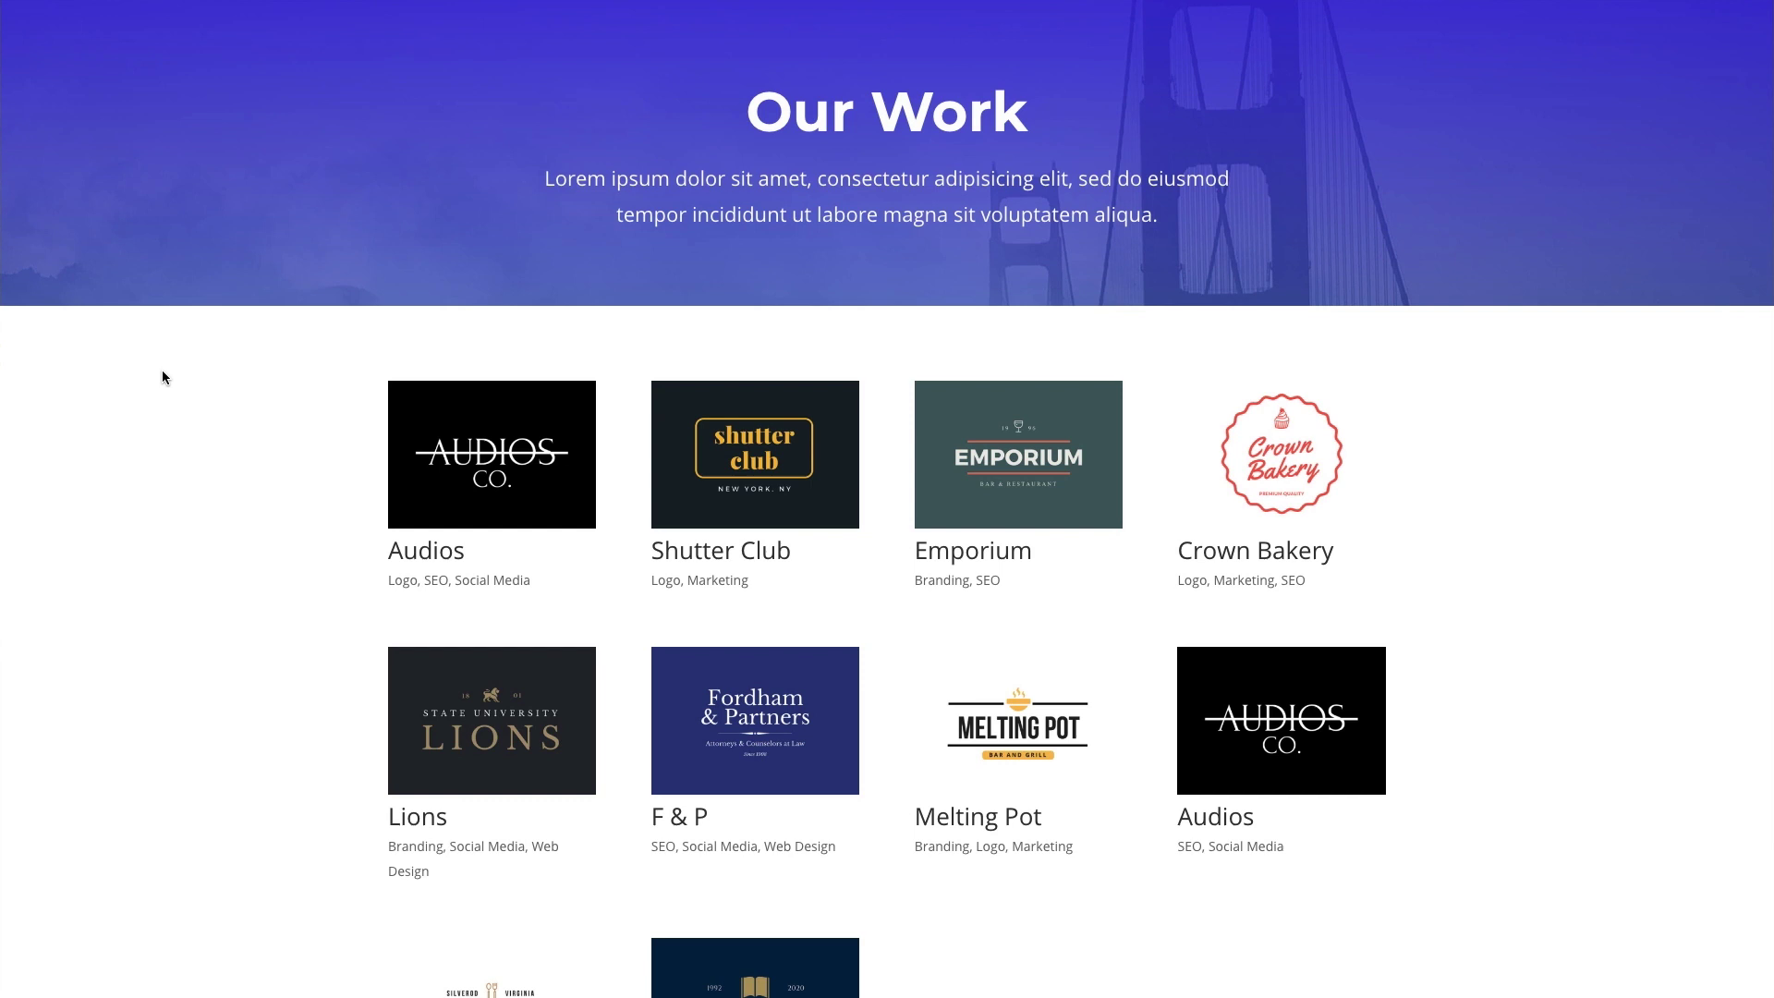
Reload the portfolio page so the new project tile appears
key("F5")
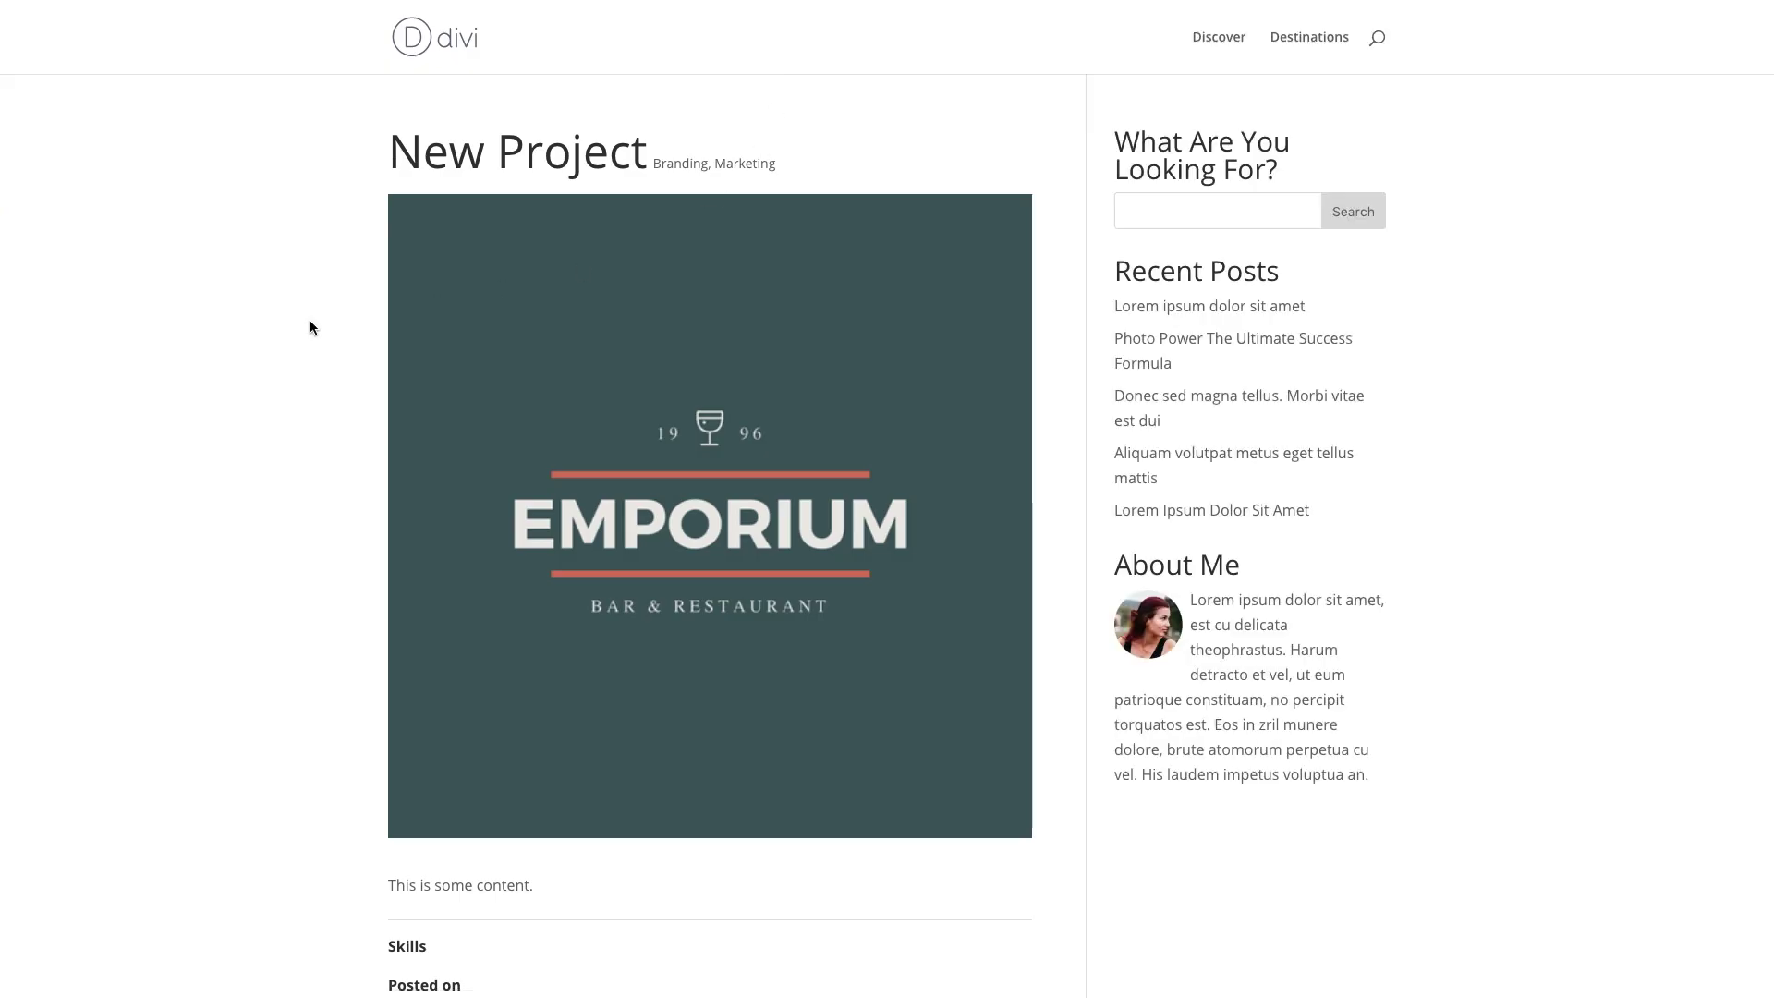
Scroll through the live New Project page
scroll(310, 325, "down", 1)
scroll(309, 323, "up", 1)
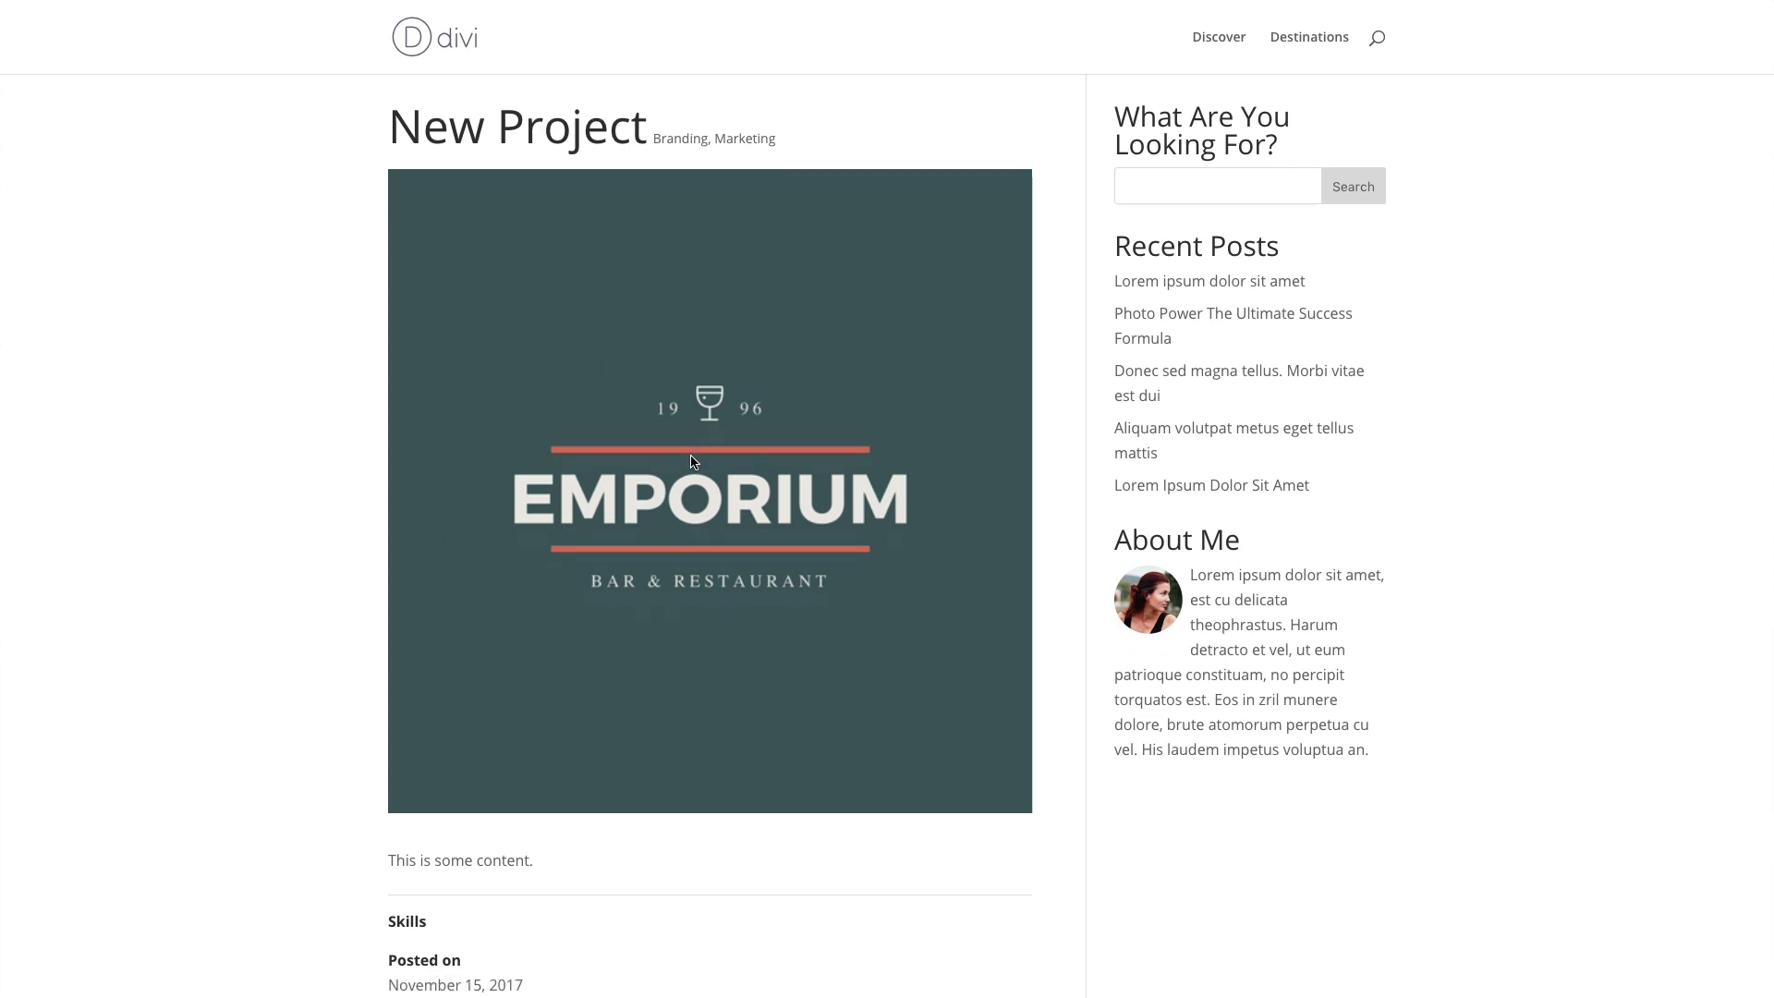
scroll(693, 462, "down", 4)
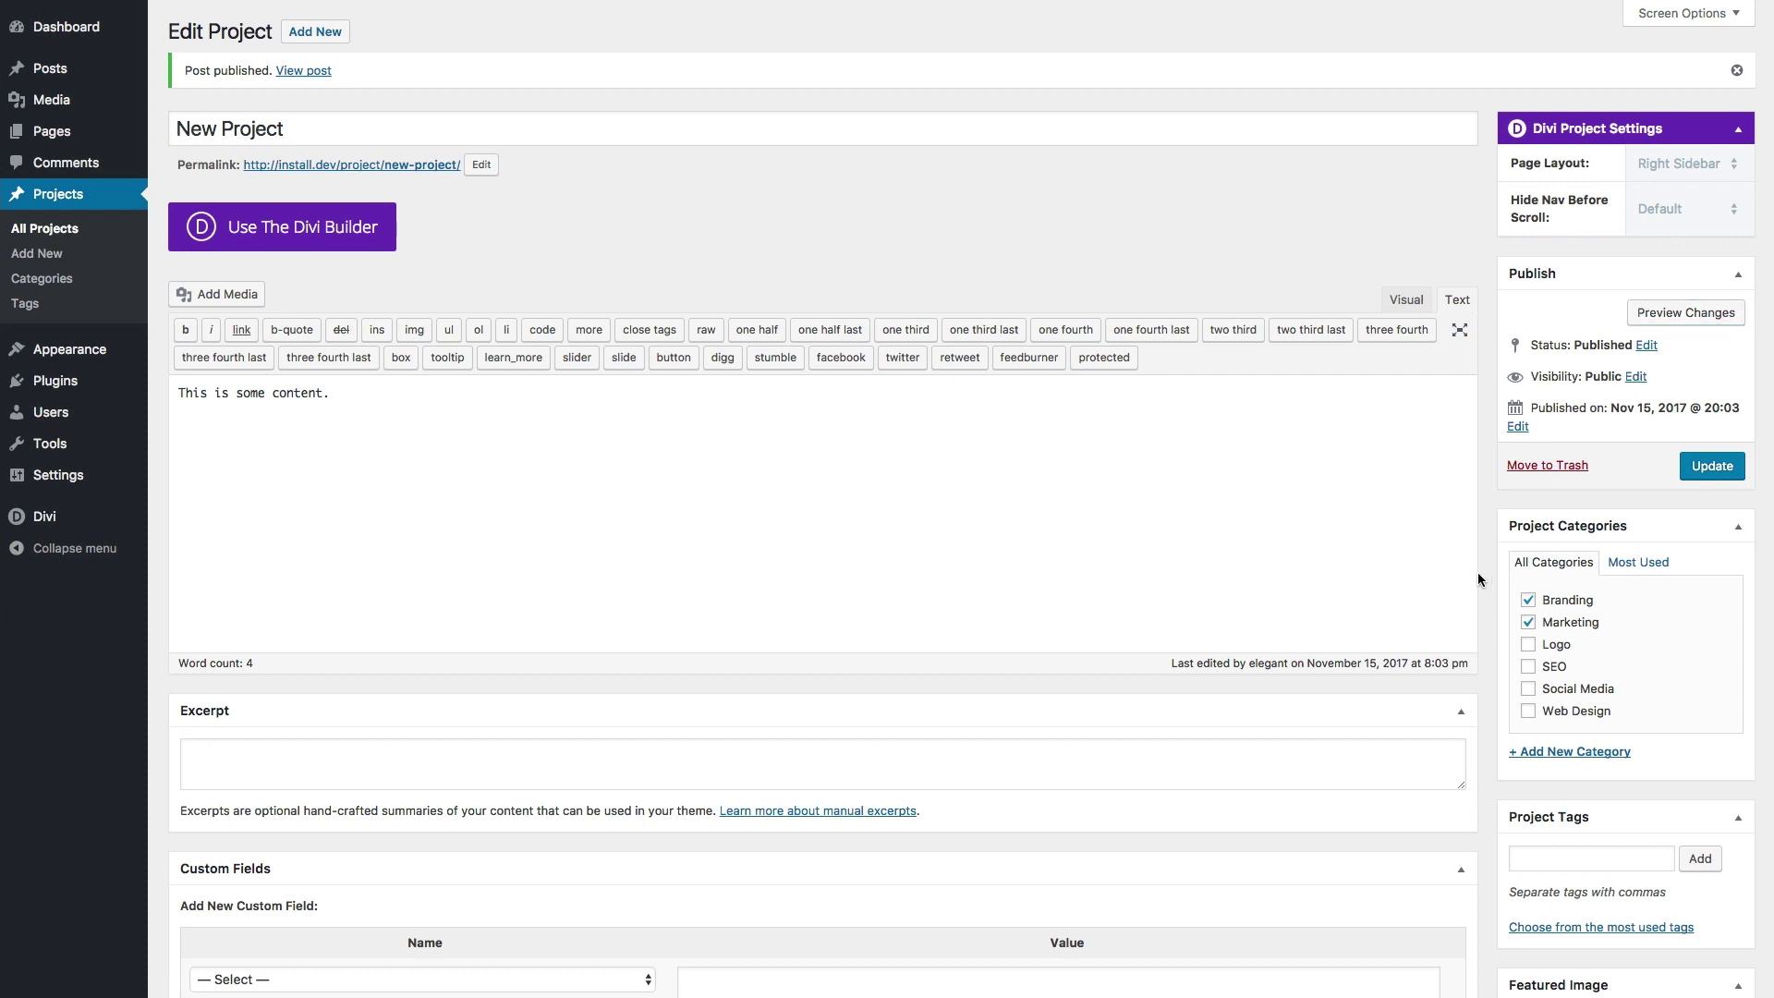
Add the project tag 'new skill' and update the project
scroll(1495, 569, "down", 1)
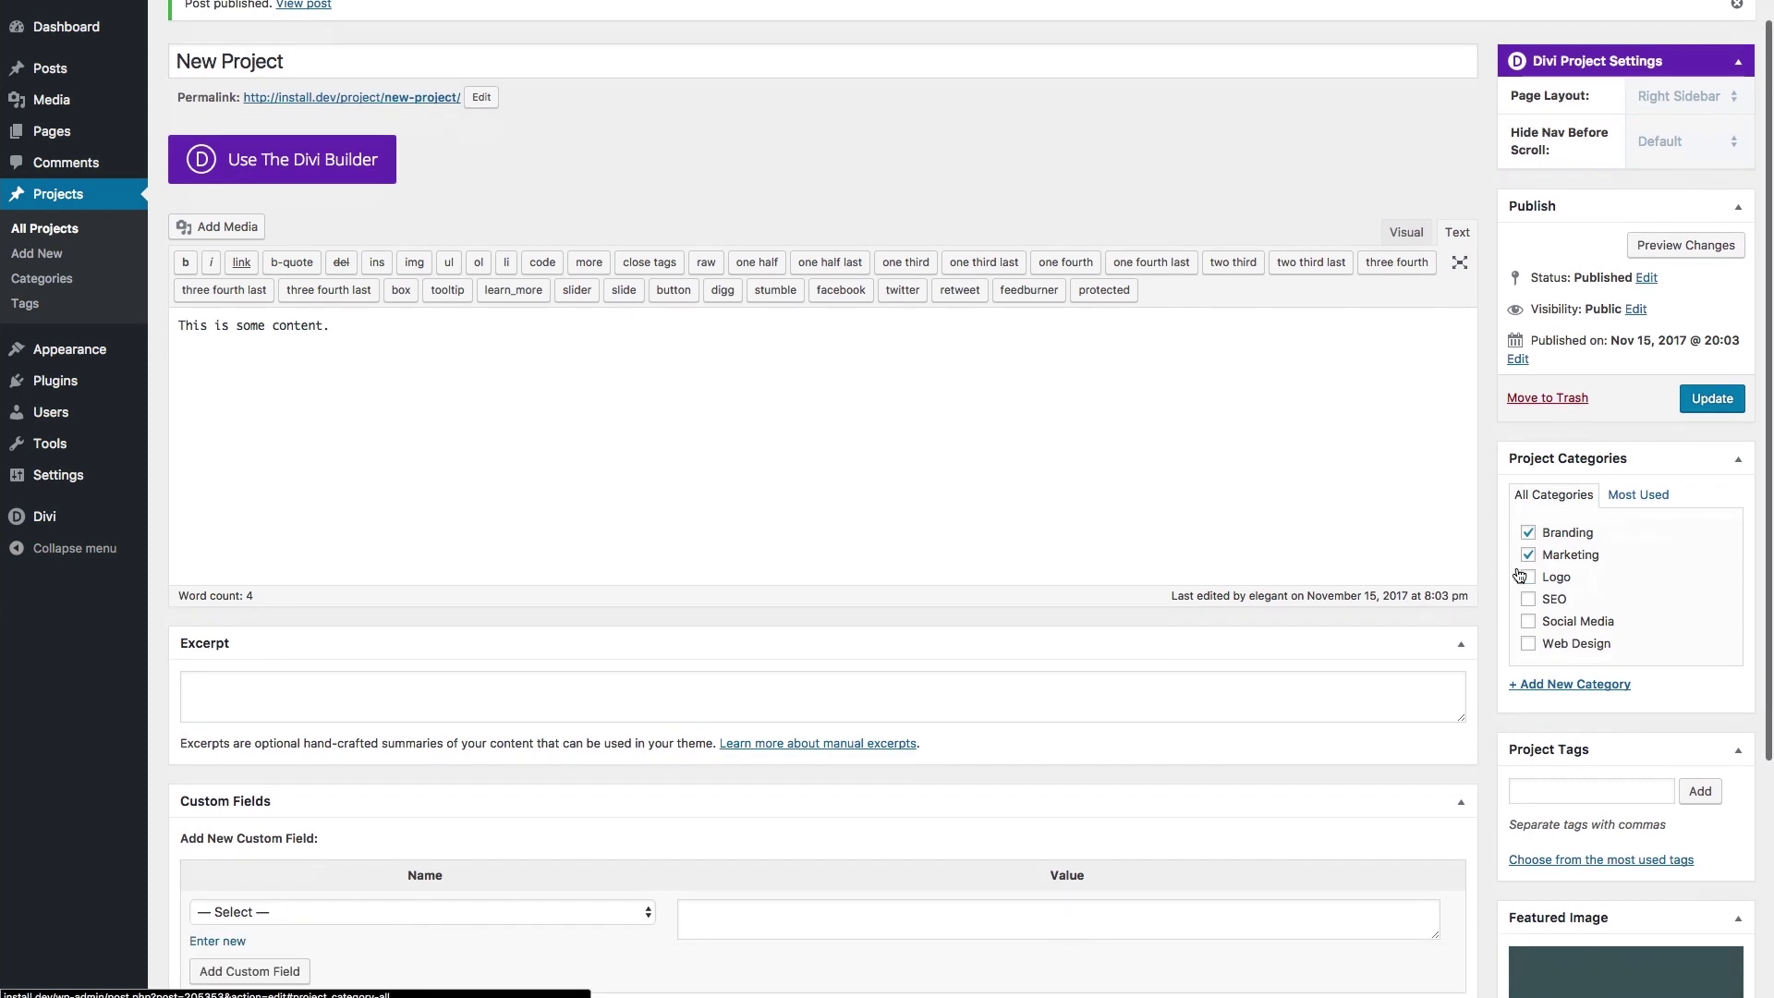
left_click(1568, 791)
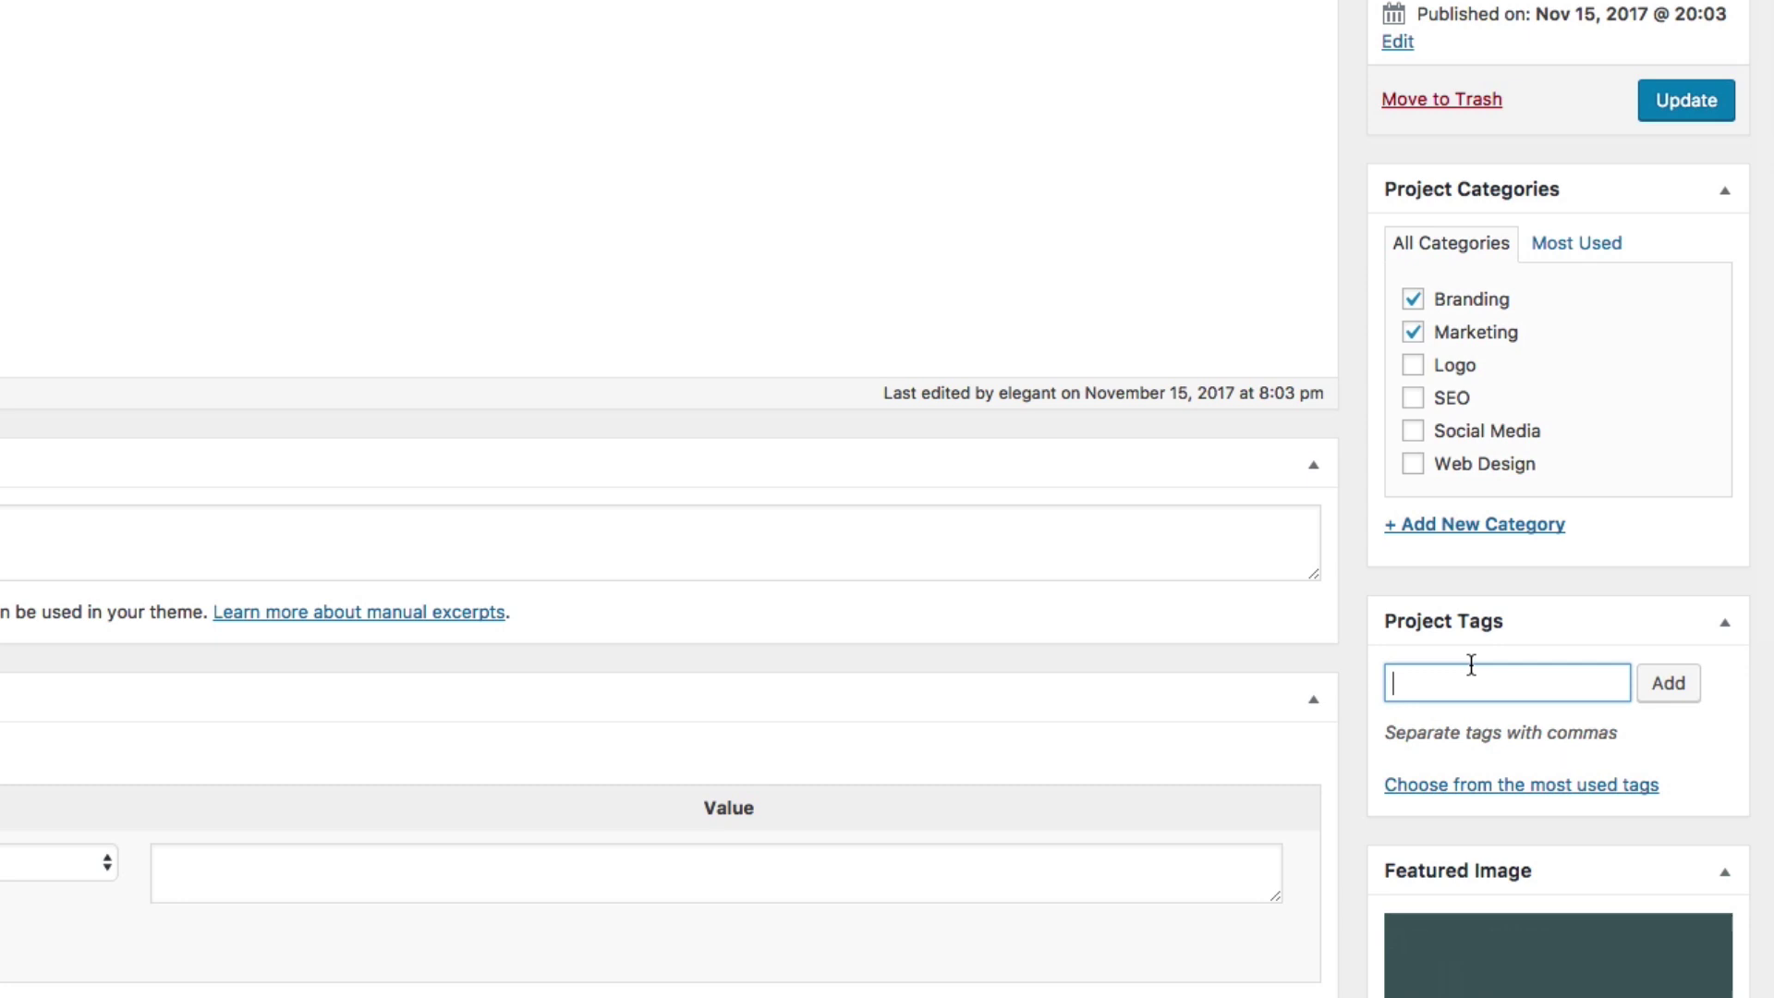
type("new skill")
key("Return")
scroll(1509, 729, "down", 1)
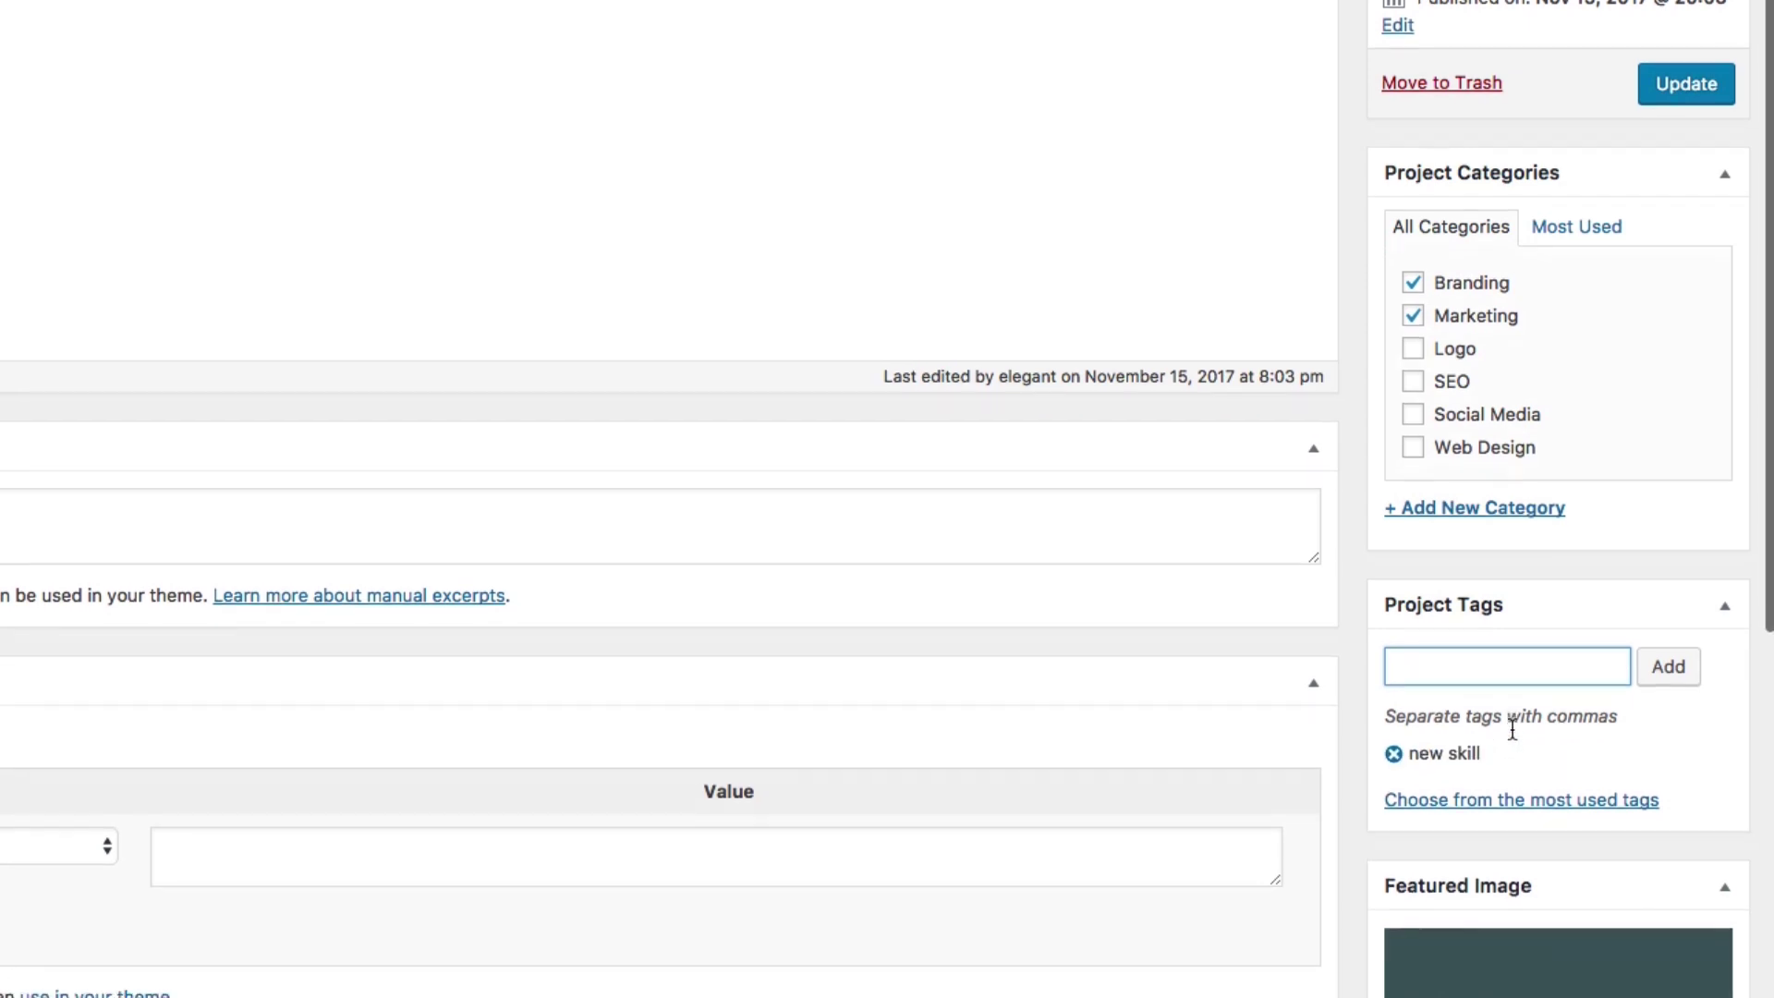
scroll(1520, 684, "up", 2)
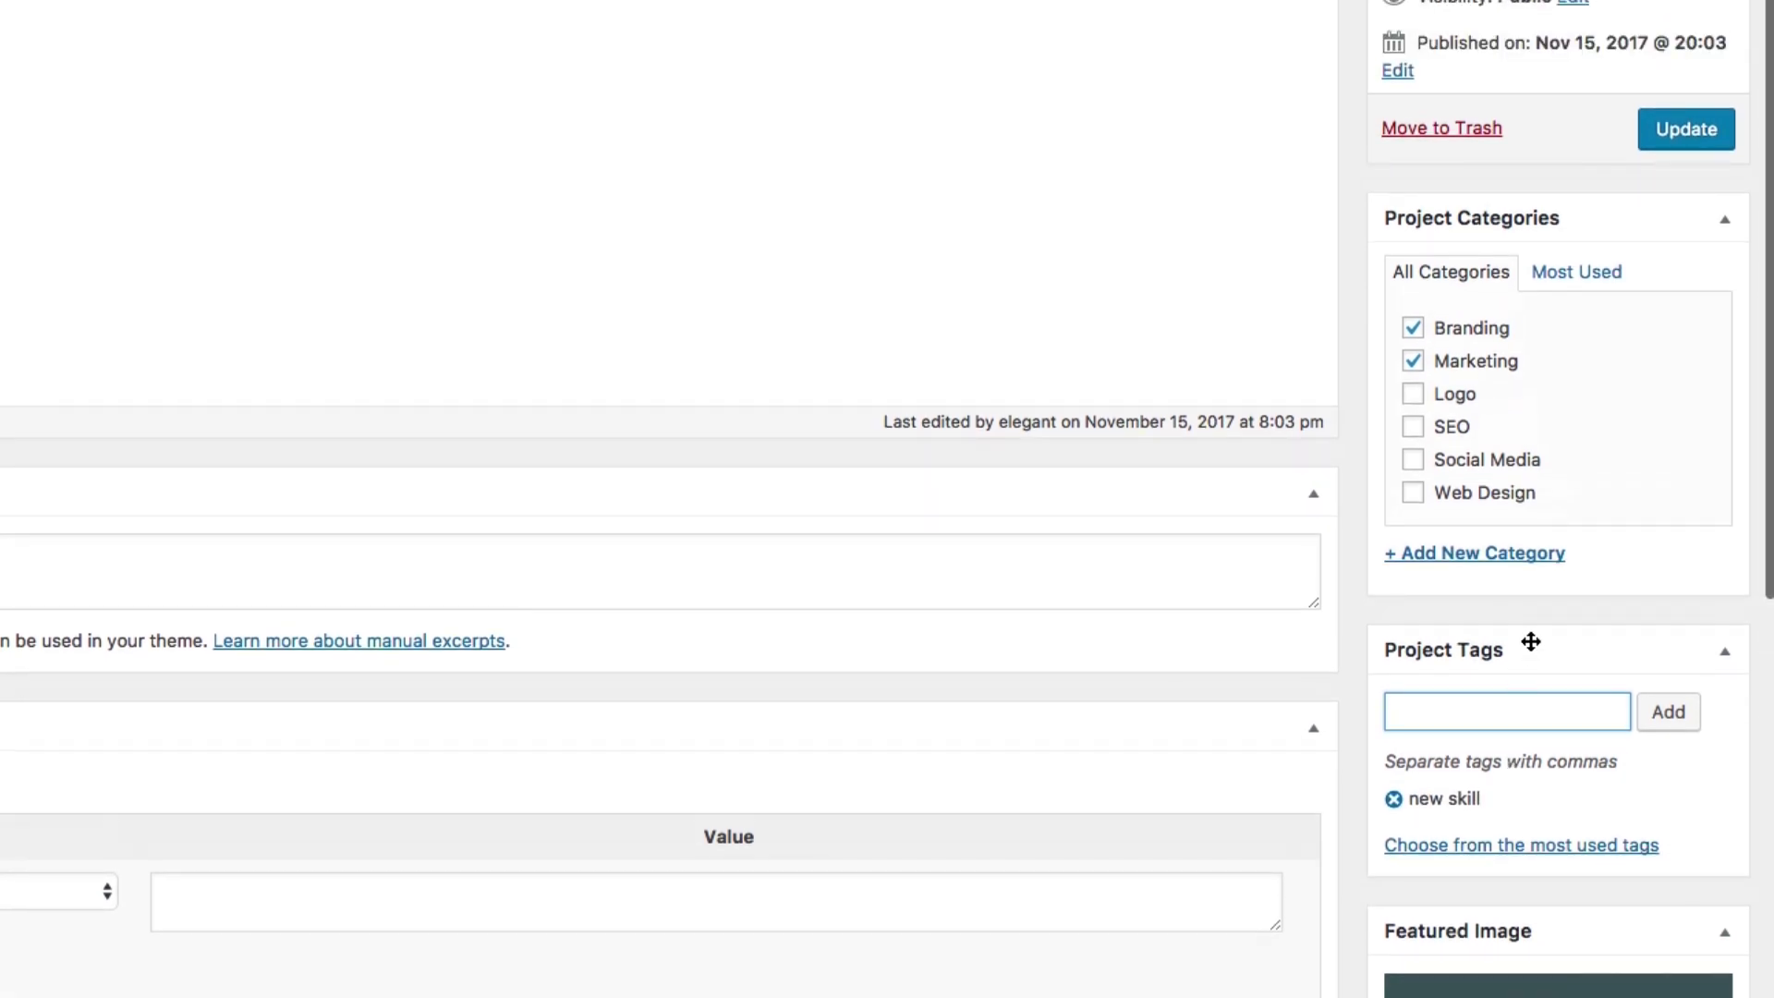
left_click(1687, 130)
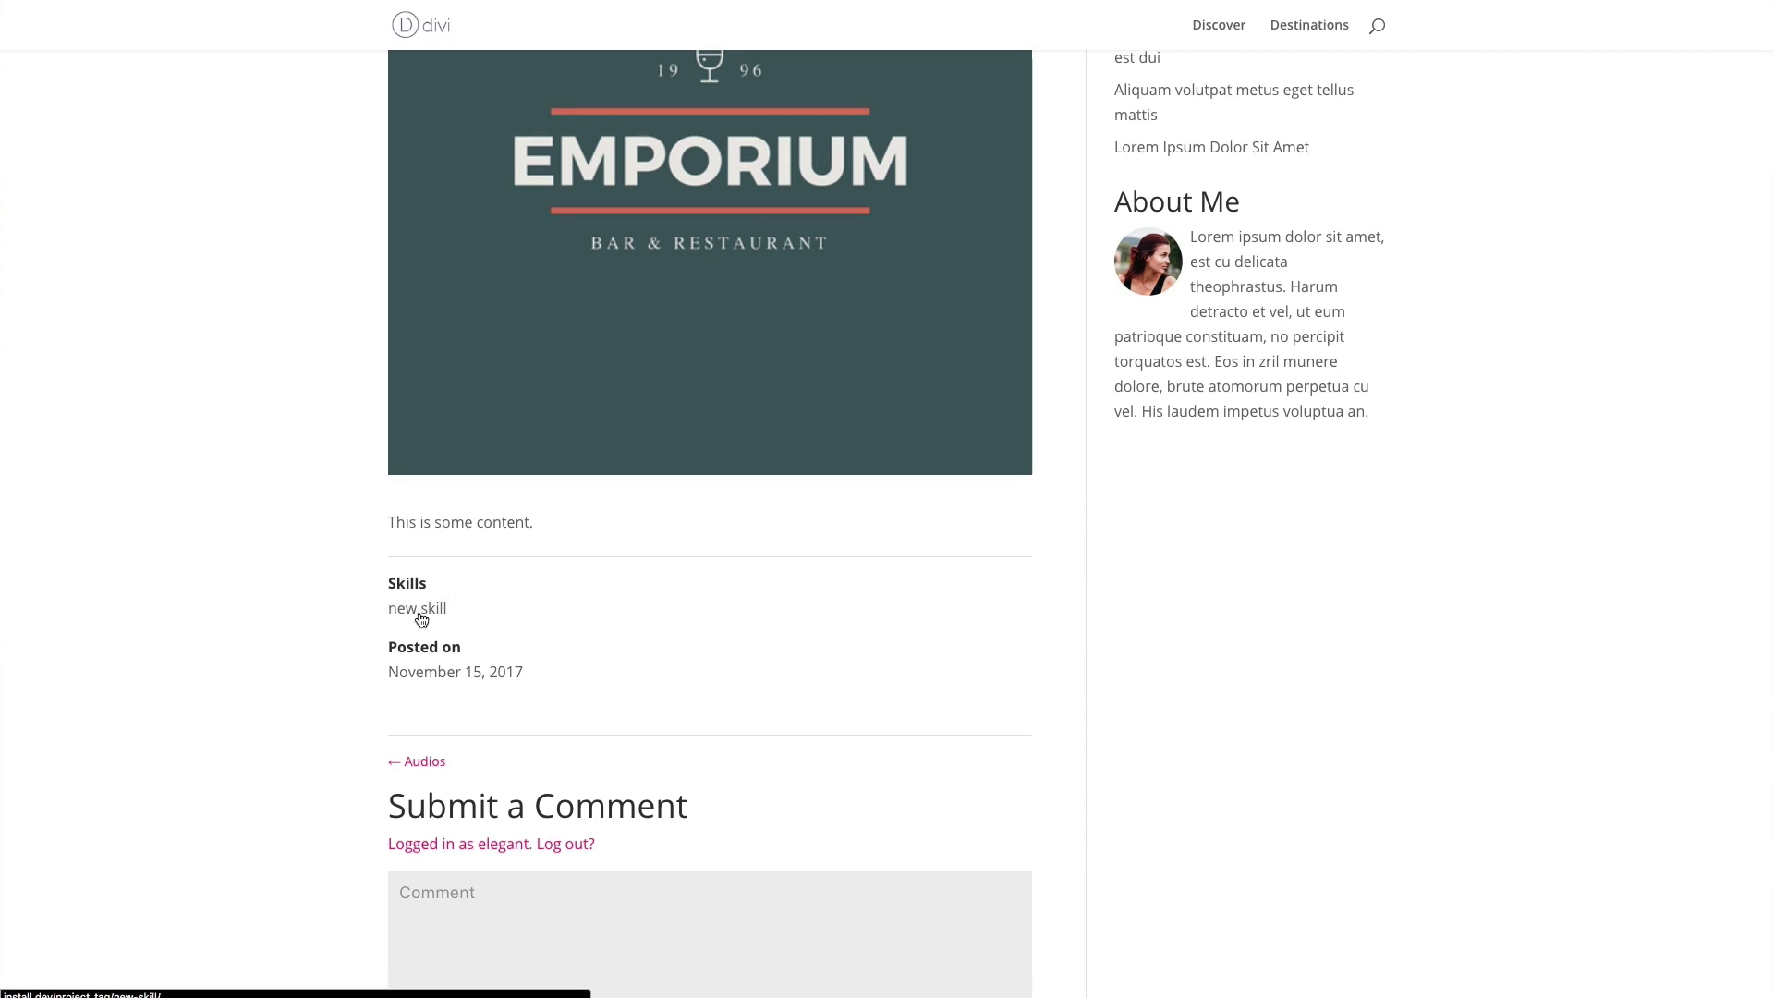
Scroll the live project page to check 'new skill' under Skills
scroll(288, 585, "up", 4)
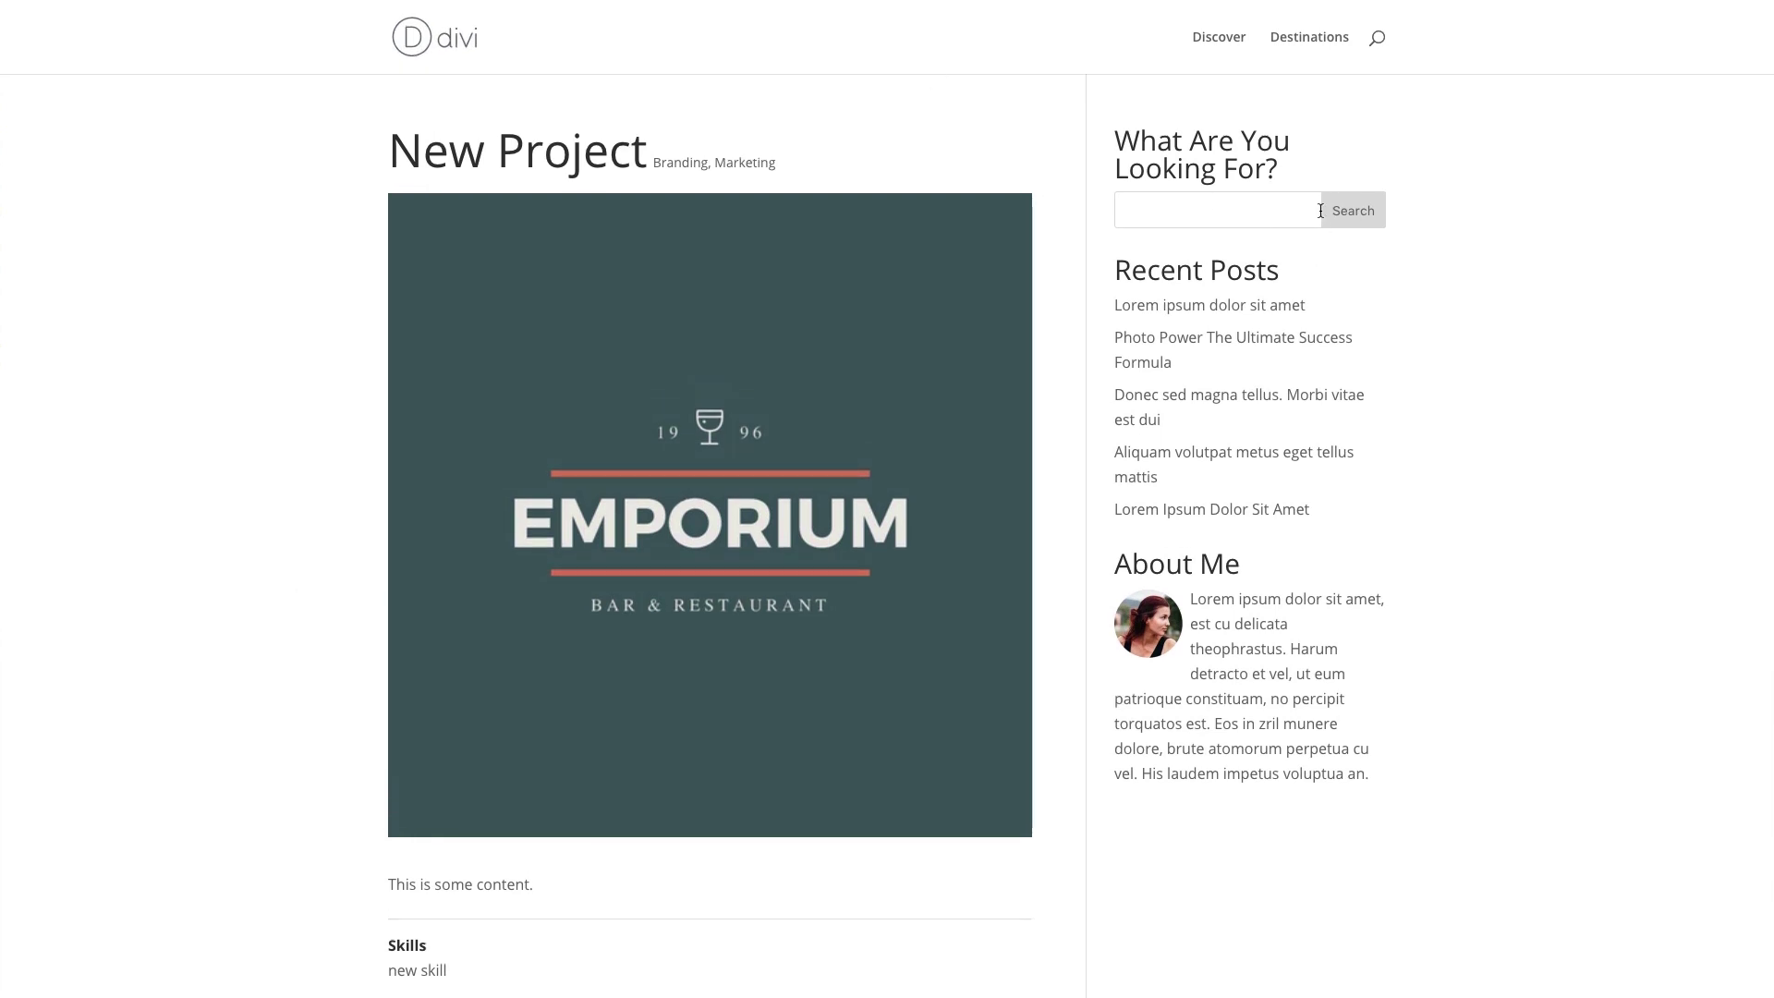
scroll(1291, 717, "down", 1)
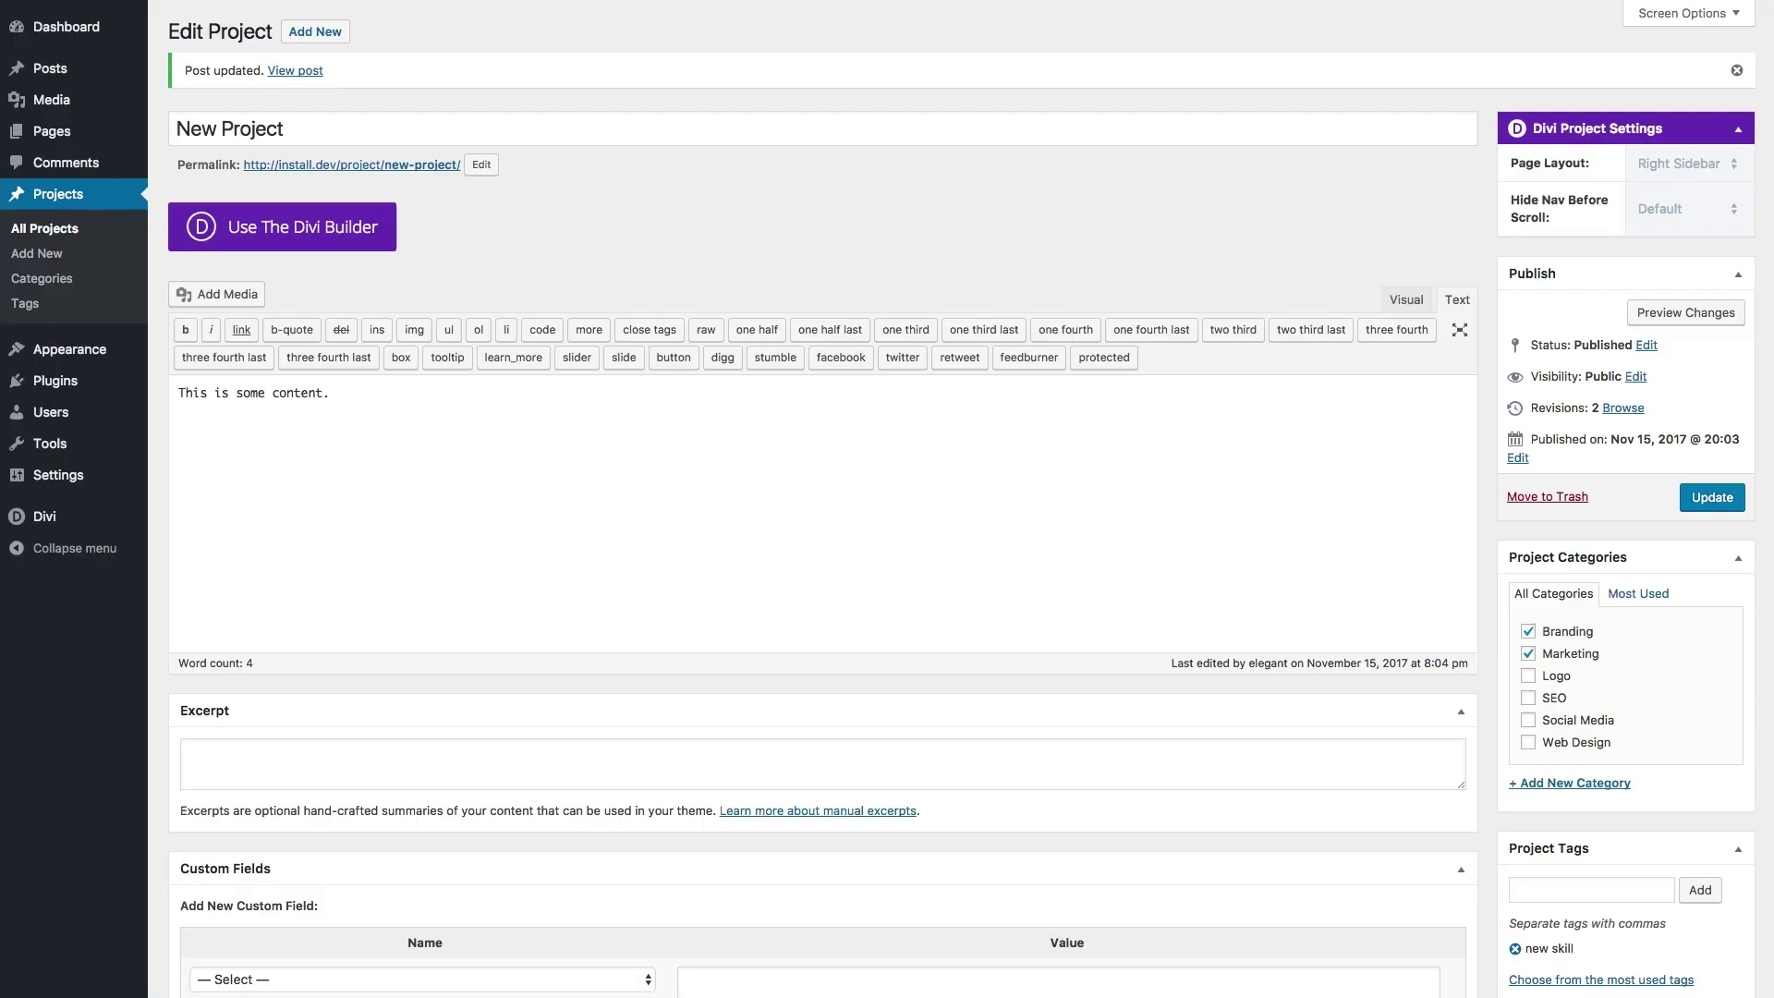
Set Page Layout to Left Sidebar and update, then switch it to Fullwidth
left_click(1683, 163)
left_click(1674, 182)
left_click(1712, 497)
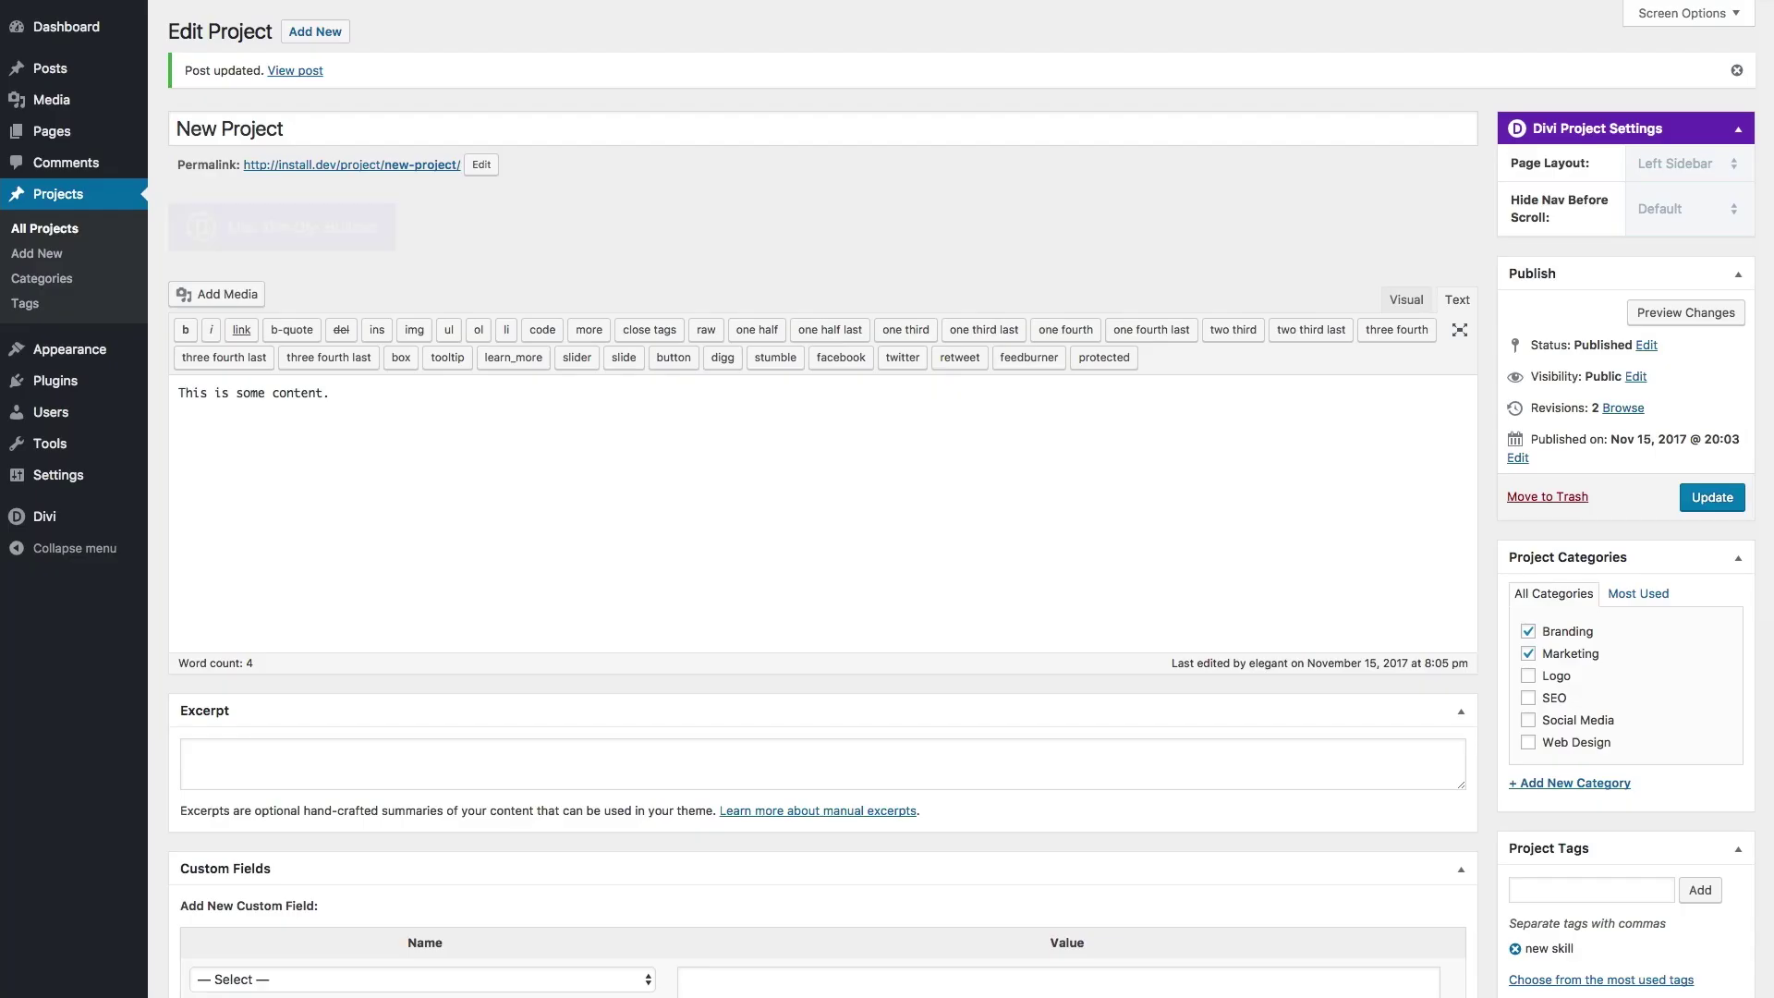
left_click(1668, 164)
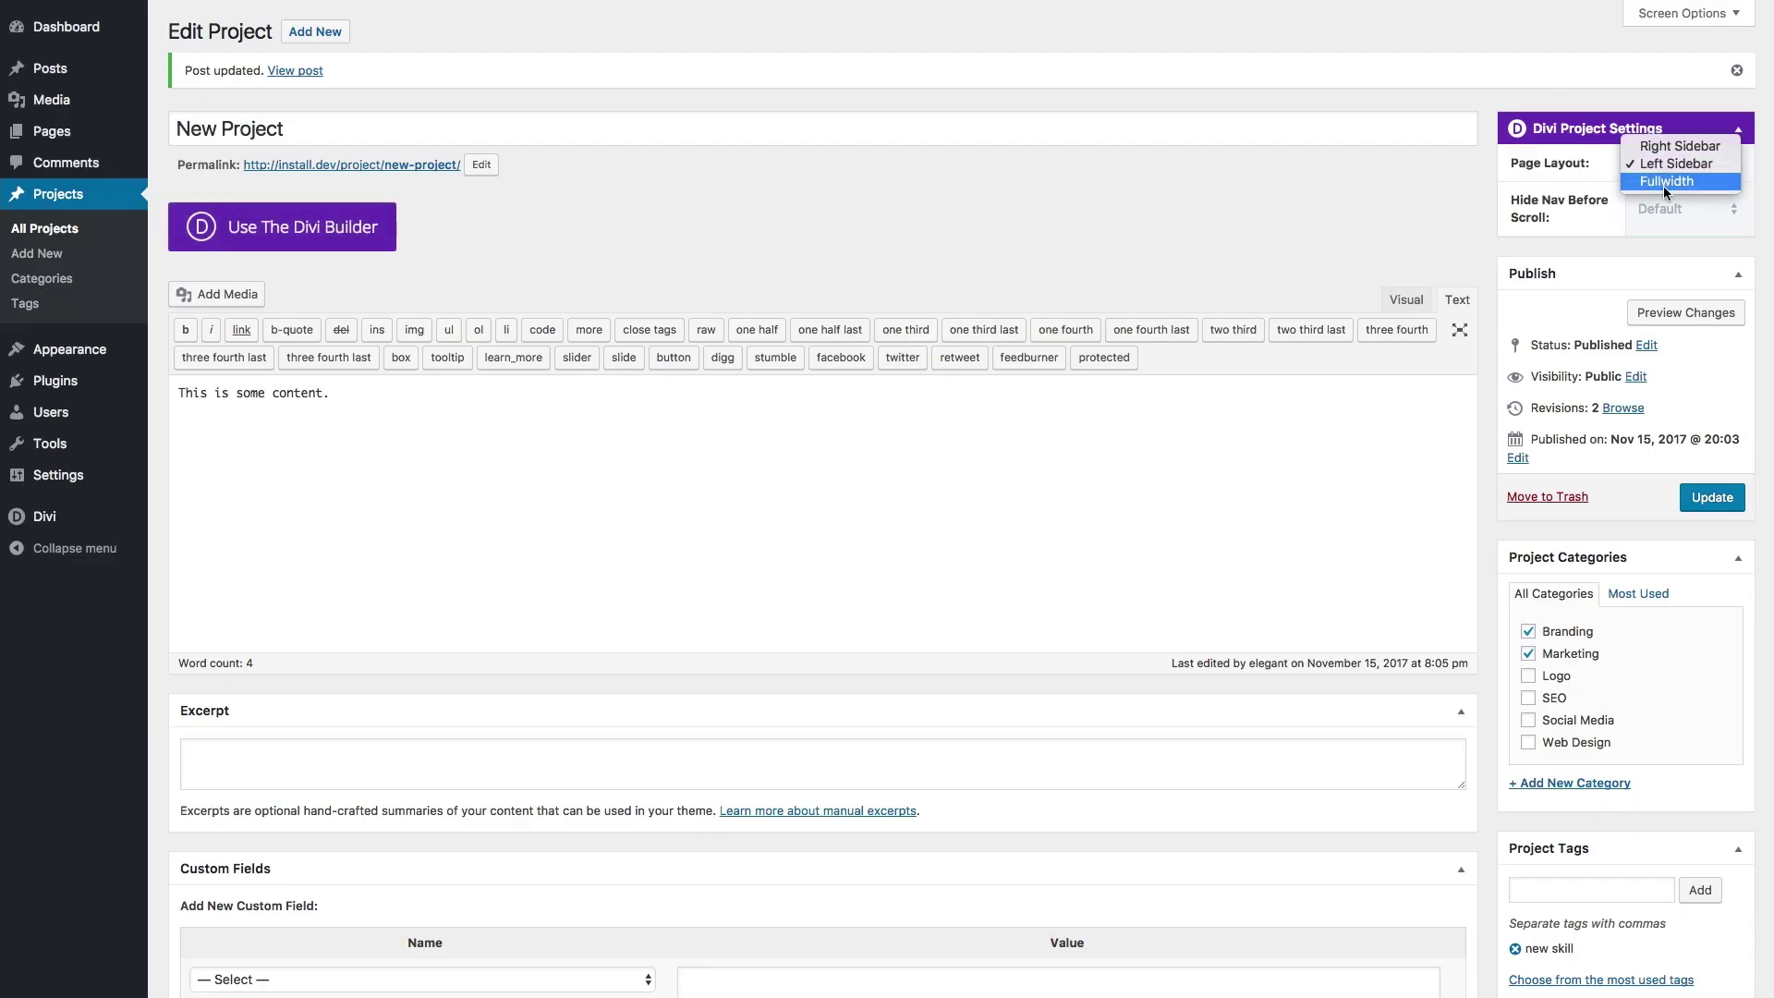
left_click(1668, 182)
left_click(1712, 497)
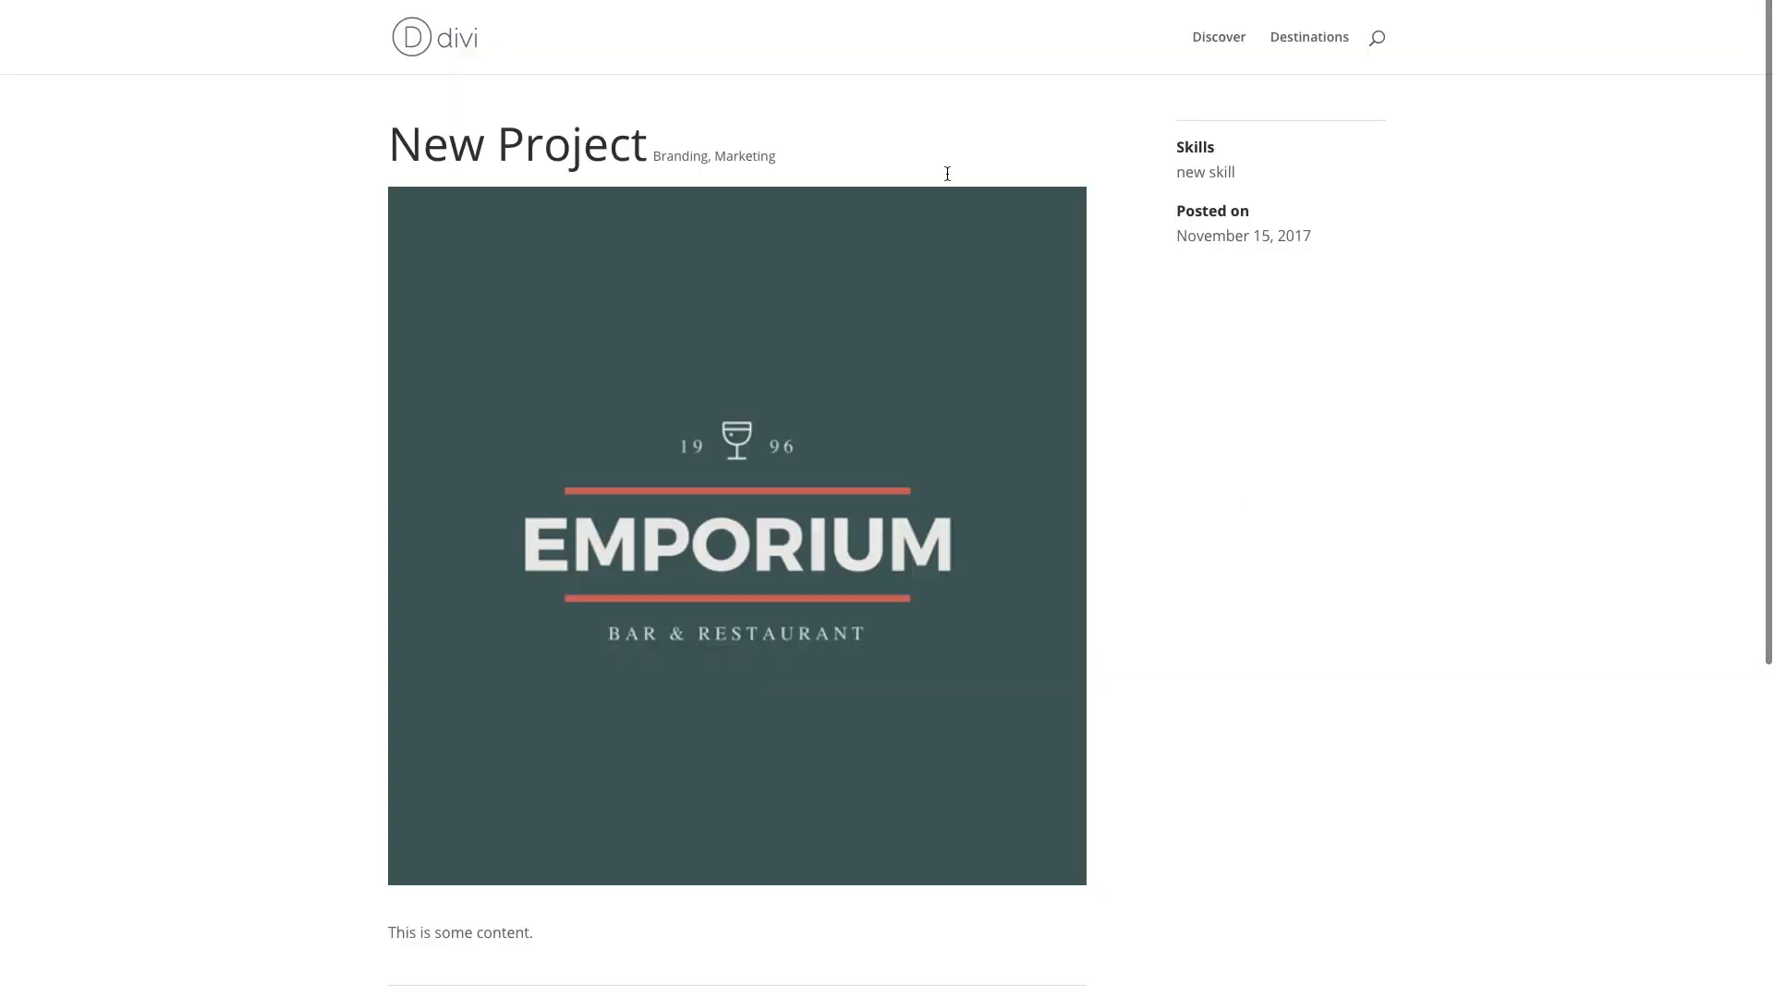
scroll(1246, 480, "down", 4)
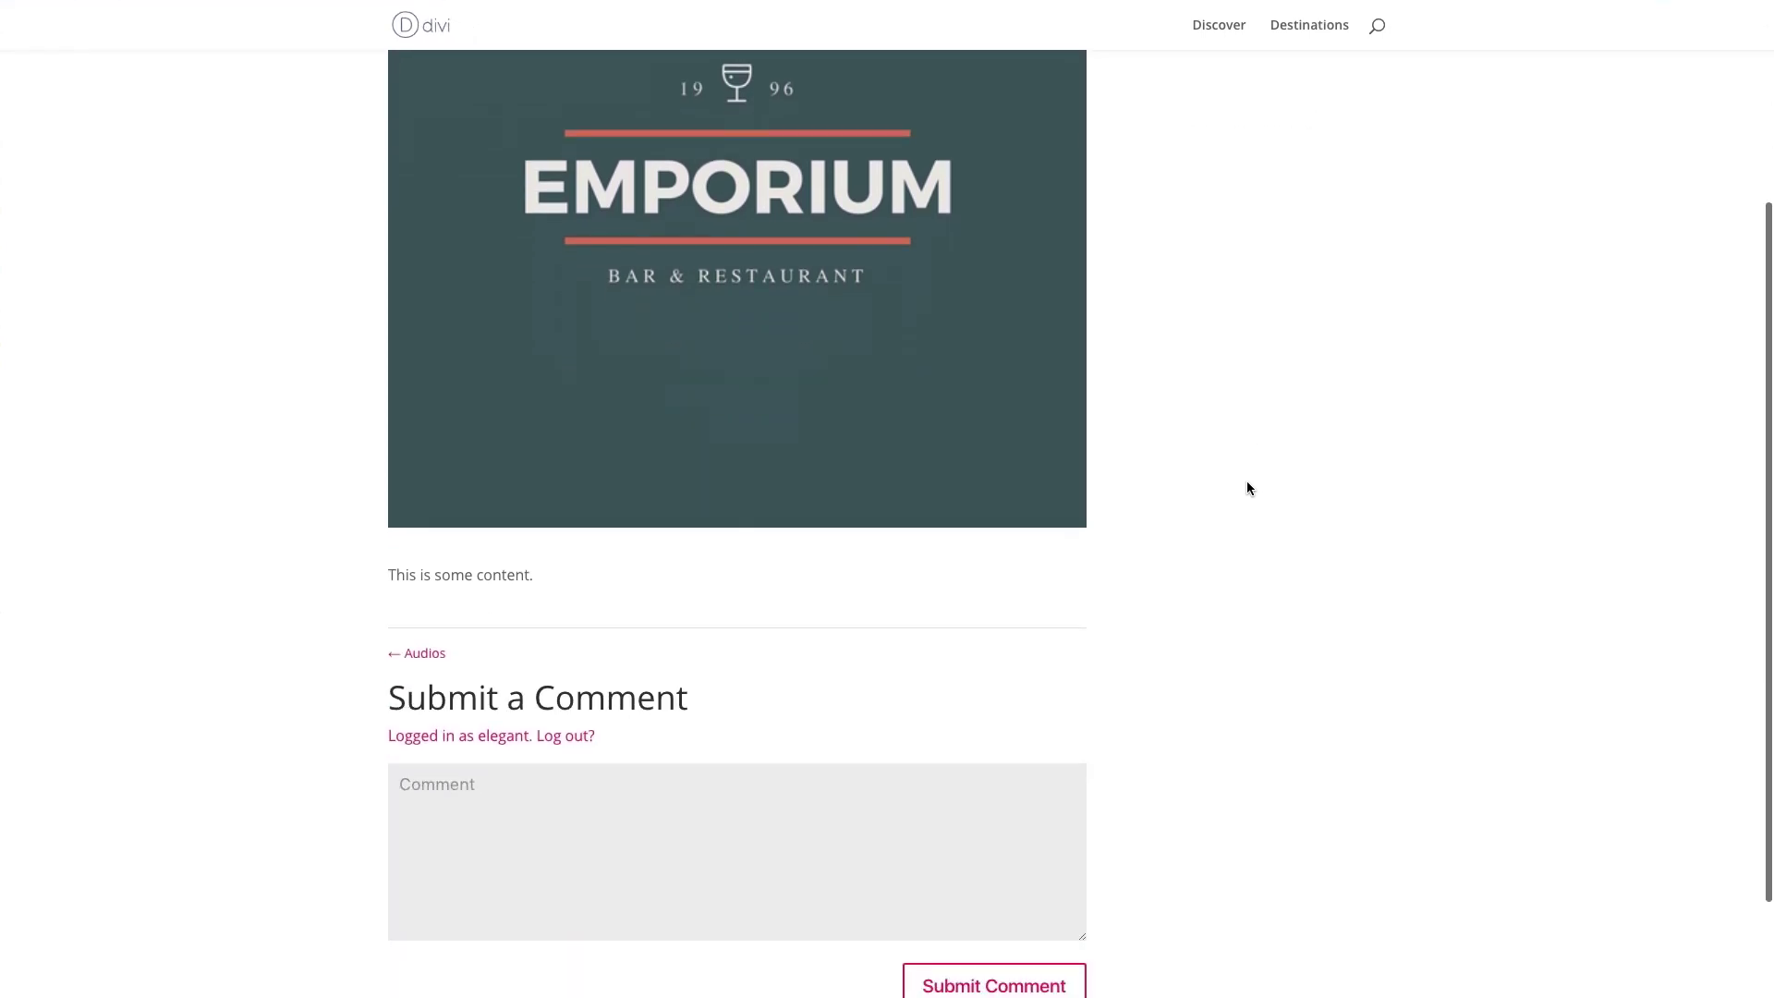
scroll(1246, 480, "up", 3)
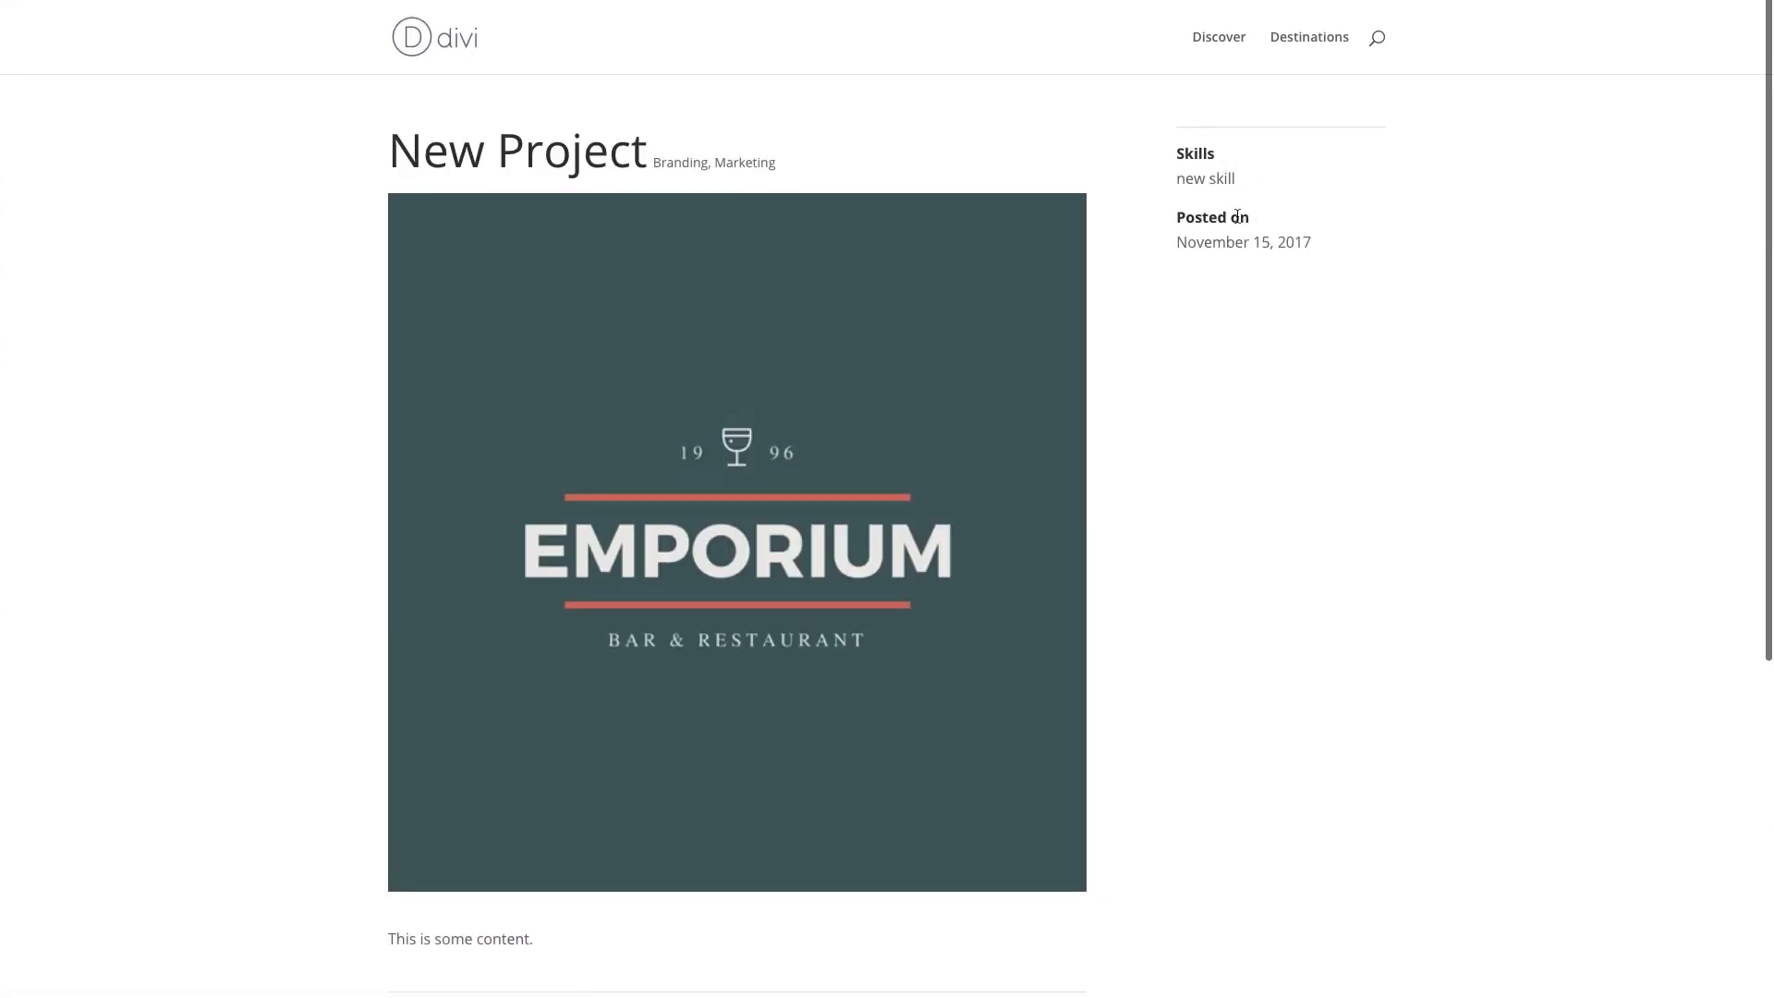
scroll(1248, 235, "down", 5)
scroll(1246, 239, "up", 5)
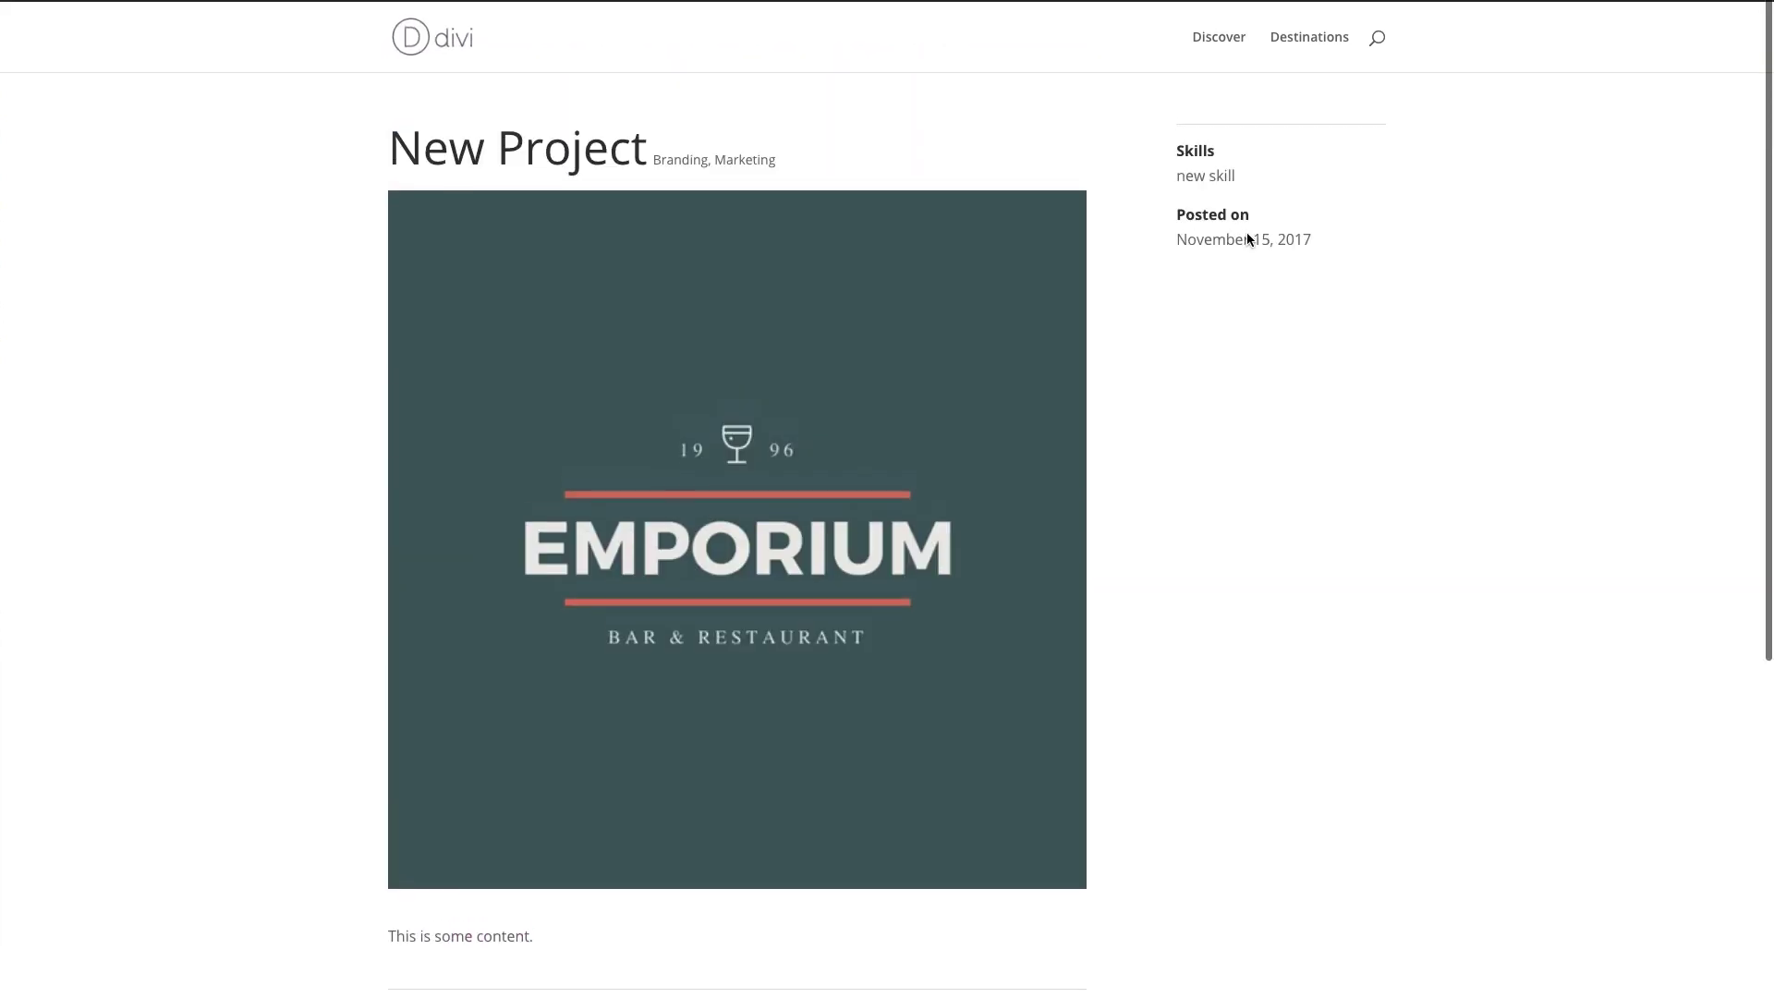